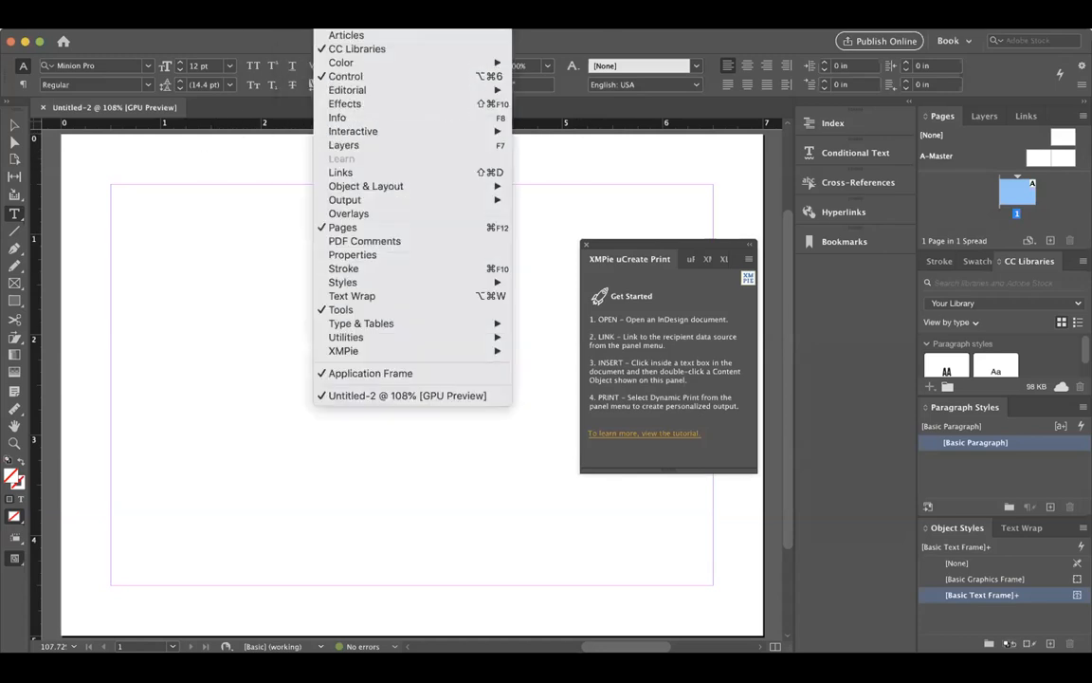
Link the document to a data source on the computer, choosing Data-List-Combined from the Sample Data folder
{"action": "mouse_move", "coordinate": [431, 349]}
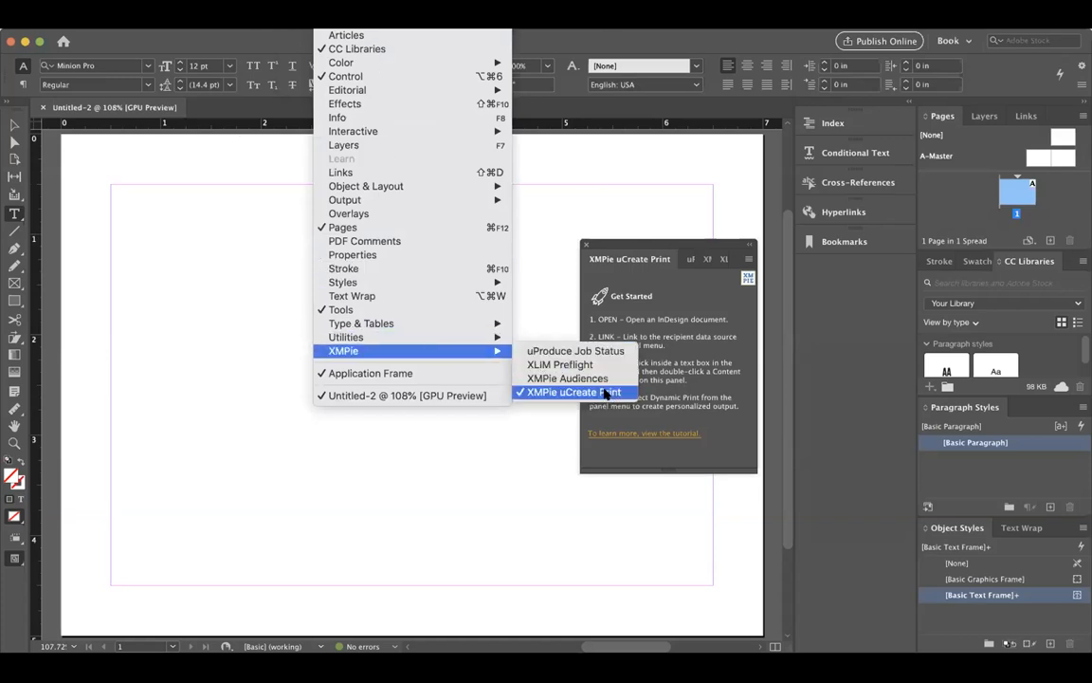
{"action": "left_click", "coordinate": [715, 318]}
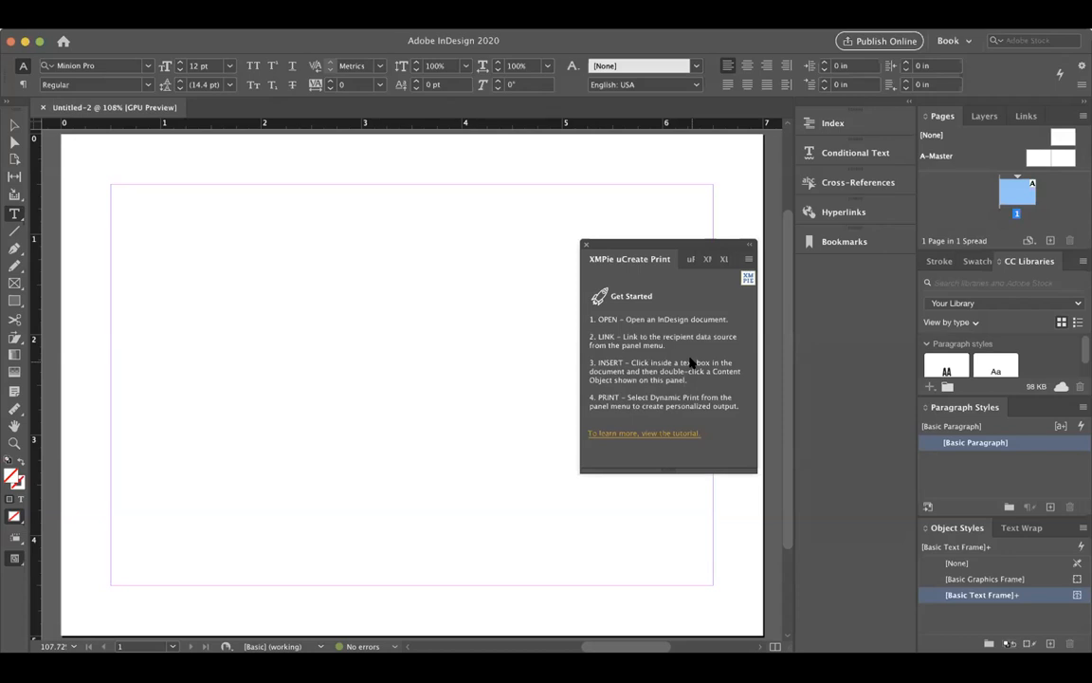
{"action": "left_click", "coordinate": [749, 259]}
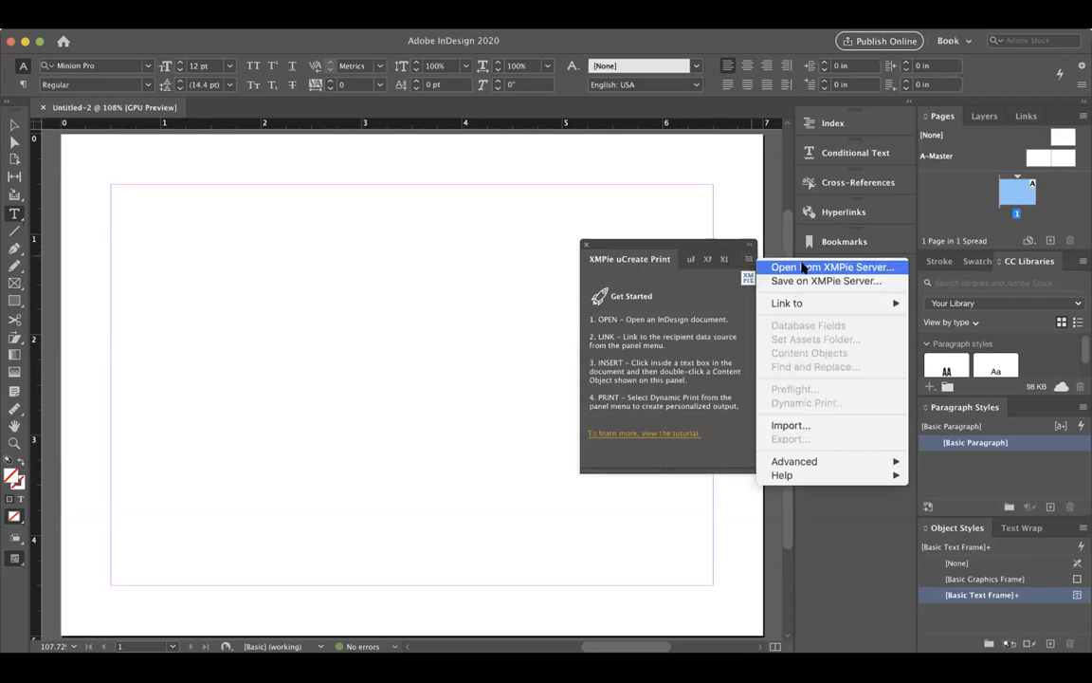
{"action": "mouse_move", "coordinate": [795, 296]}
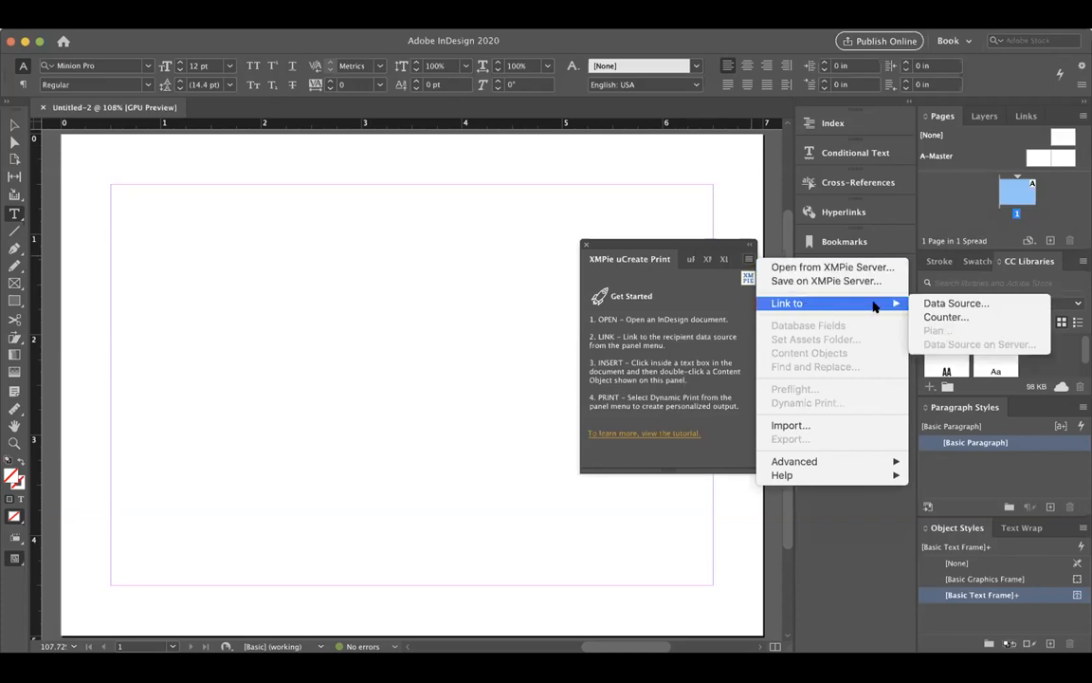
{"action": "left_click", "coordinate": [992, 306]}
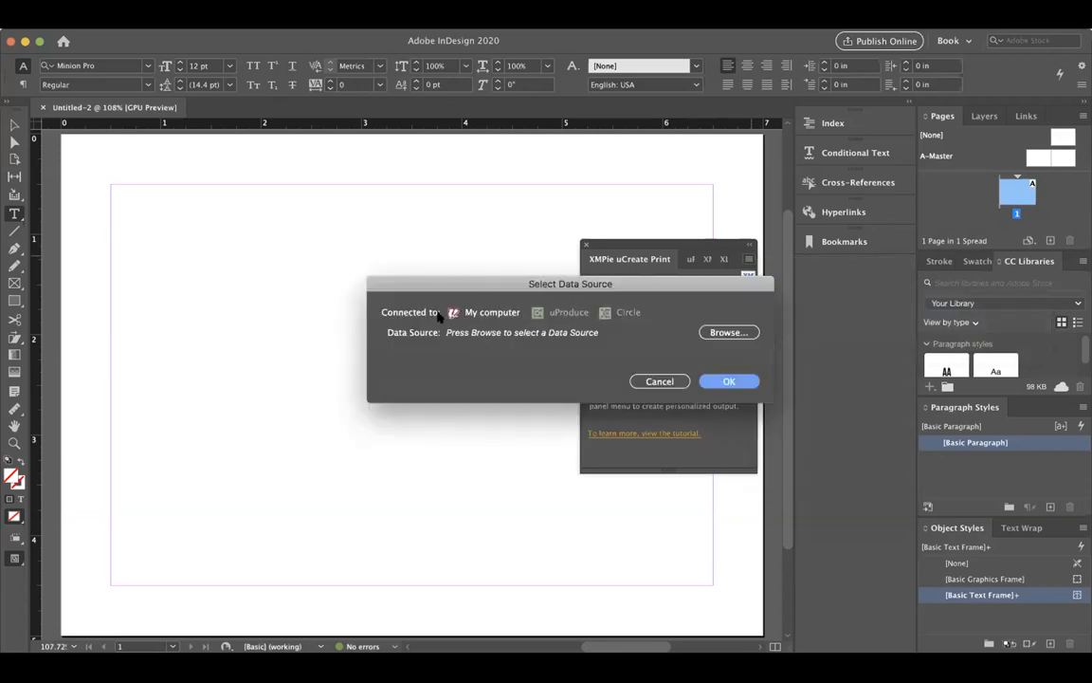
{"action": "left_click", "coordinate": [708, 333]}
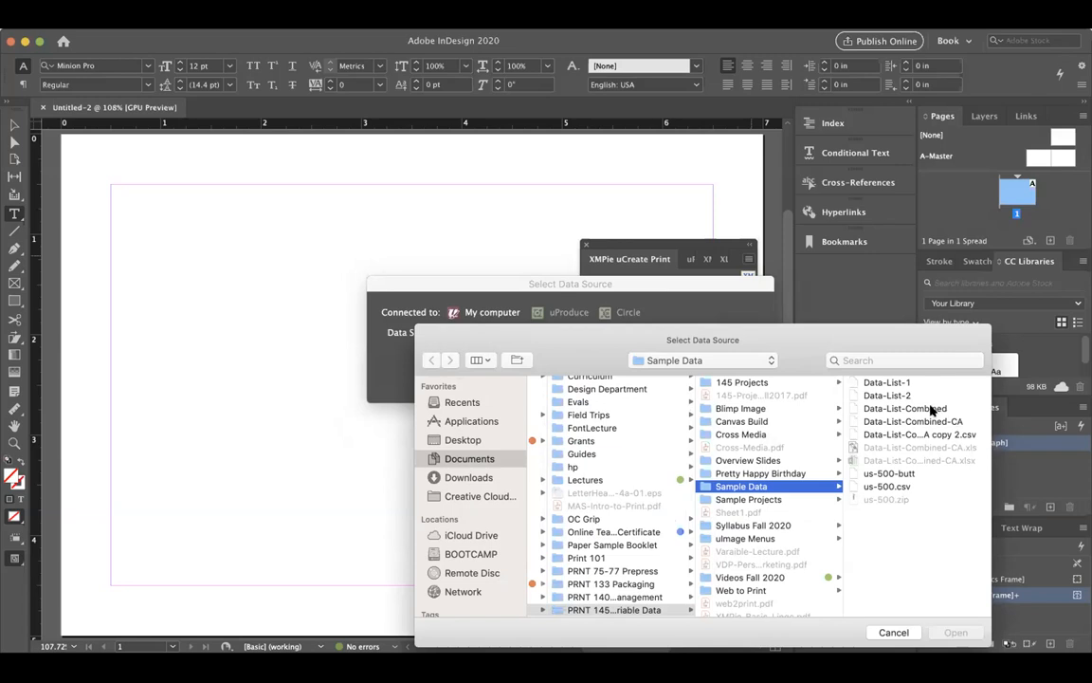
{"action": "left_click", "coordinate": [887, 408]}
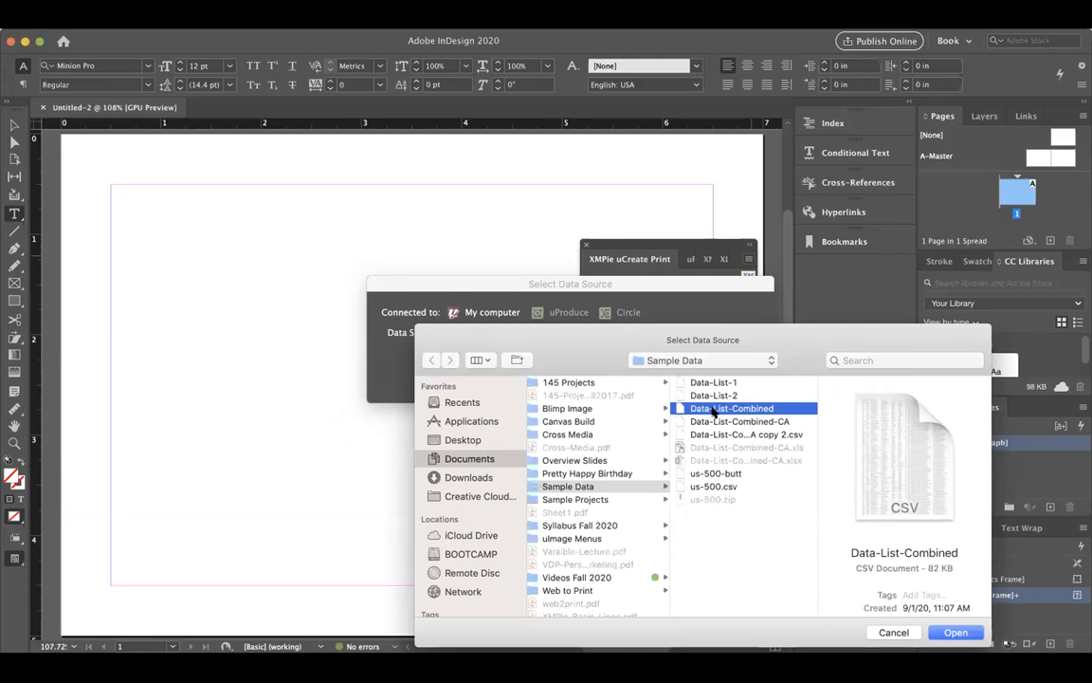
{"action": "left_click", "coordinate": [946, 633]}
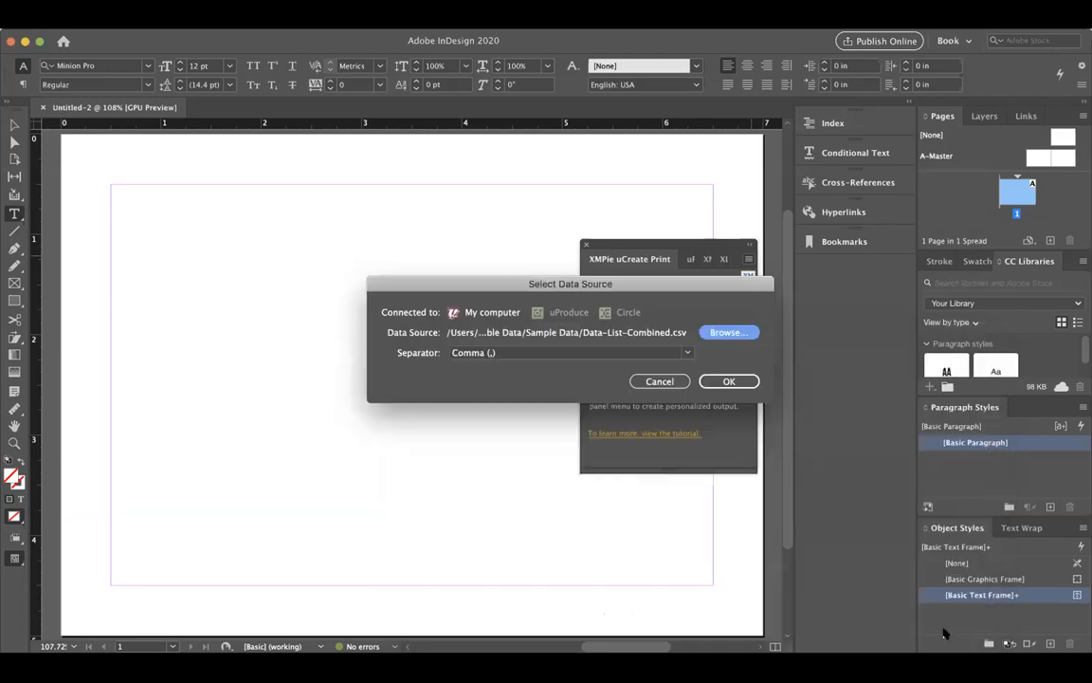
Keep Comma (,) as the data source separator and complete the link
{"action": "left_click", "coordinate": [676, 352]}
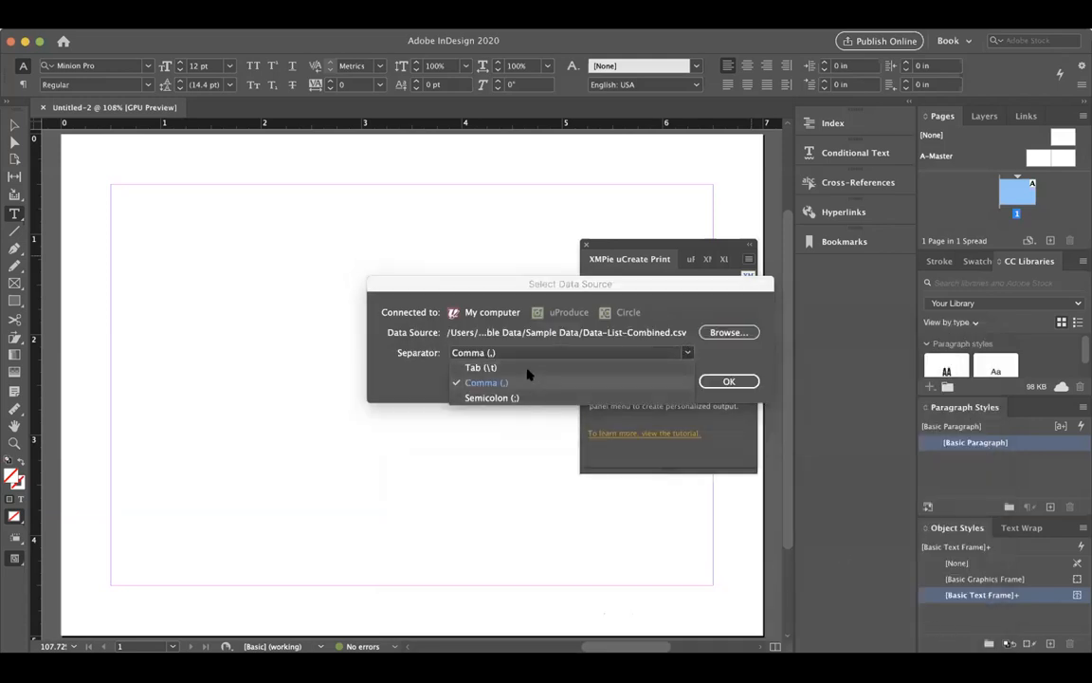
{"action": "left_click", "coordinate": [398, 360]}
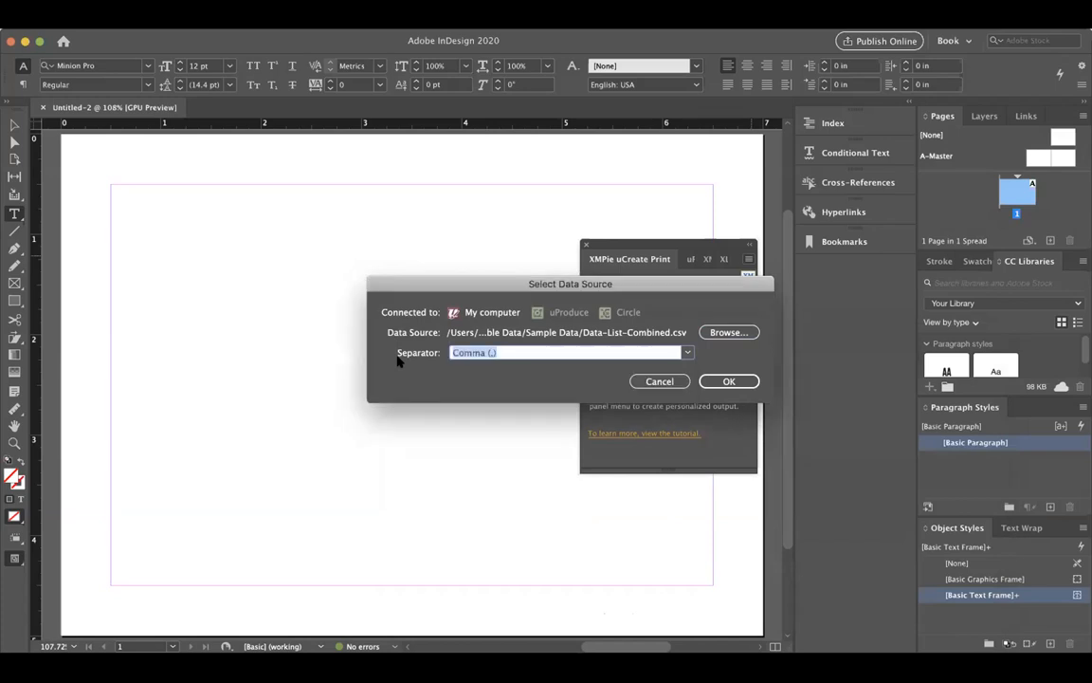
{"action": "left_click", "coordinate": [729, 381]}
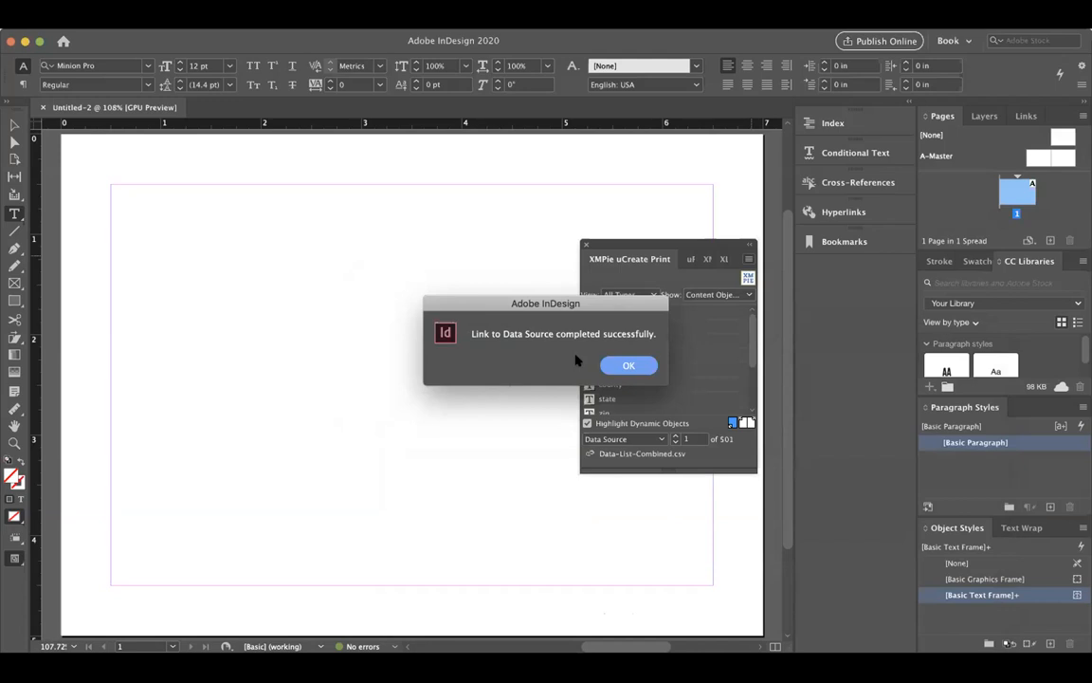
{"action": "left_click", "coordinate": [635, 366]}
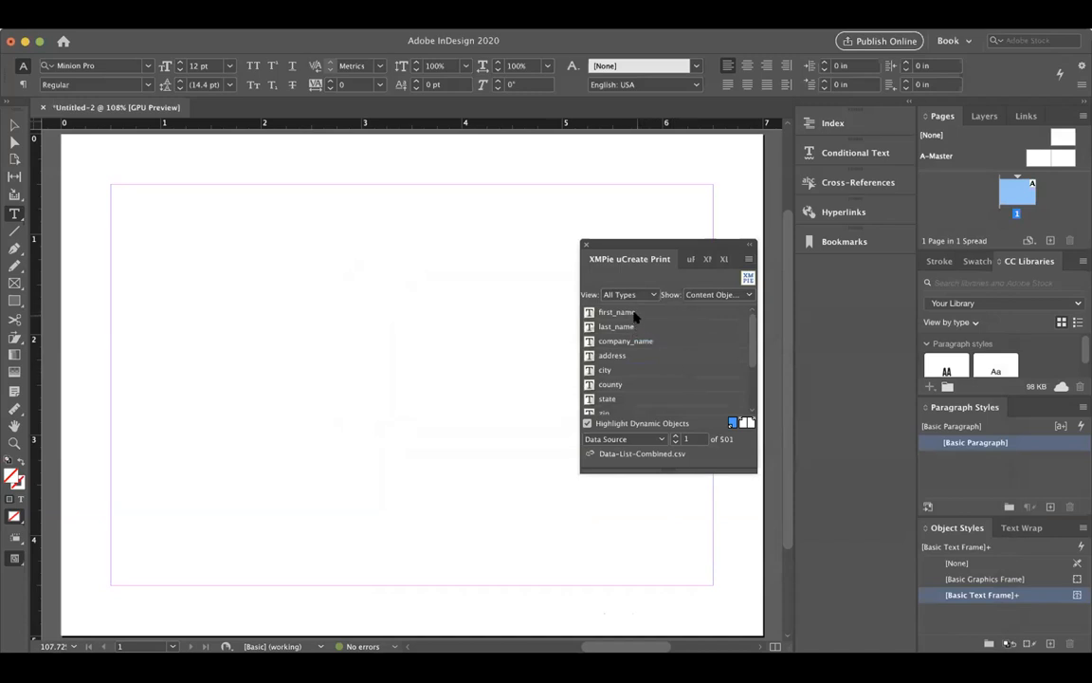
View the variables in the XMPie uCreate Print list and return to showing the content objects
{"action": "left_click", "coordinate": [650, 296]}
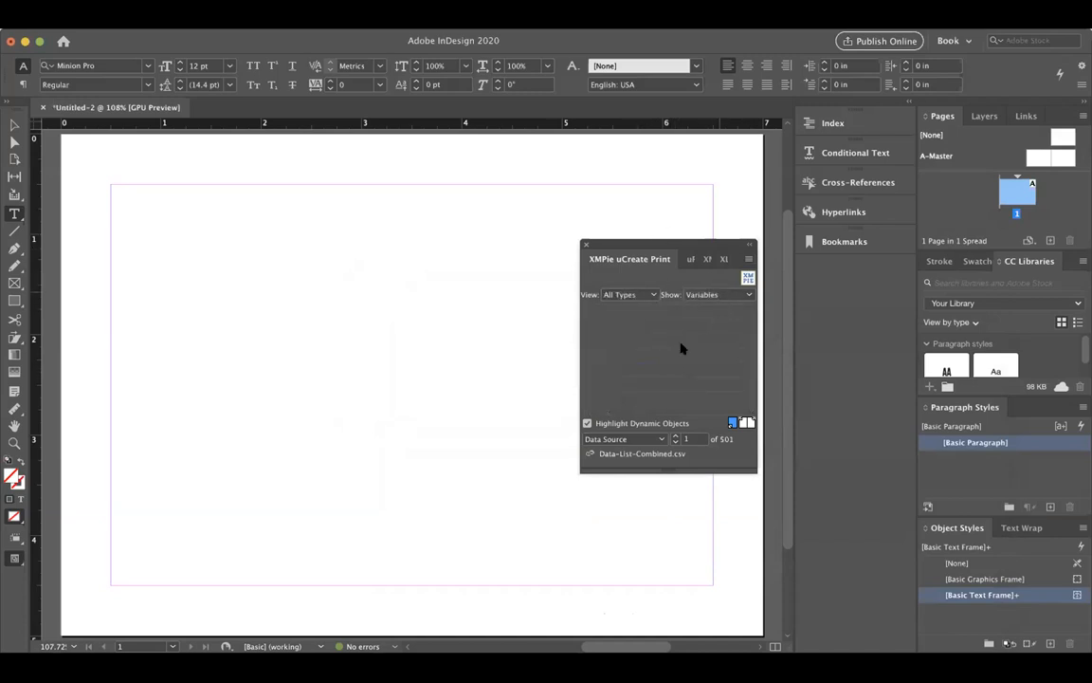
{"action": "left_click", "coordinate": [699, 294]}
{"action": "left_click", "coordinate": [639, 295]}
{"action": "left_click", "coordinate": [633, 310]}
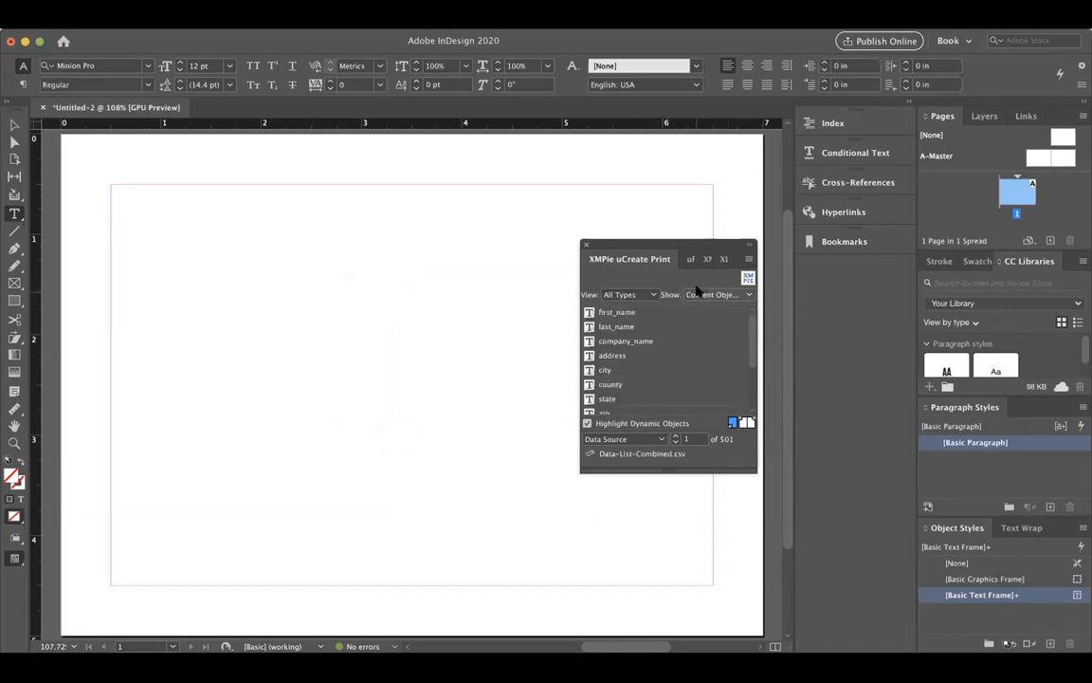
Go through the linked content objects one by one, from first_name to phone2
{"action": "mouse_move", "coordinate": [749, 324]}
{"action": "left_mouse_down"}
{"action": "mouse_move", "coordinate": [749, 368]}
{"action": "mouse_move", "coordinate": [749, 317]}
{"action": "left_mouse_up"}
{"action": "left_click", "coordinate": [627, 313]}
{"action": "left_click", "coordinate": [626, 327]}
{"action": "left_click", "coordinate": [642, 342]}
{"action": "left_click", "coordinate": [627, 356]}
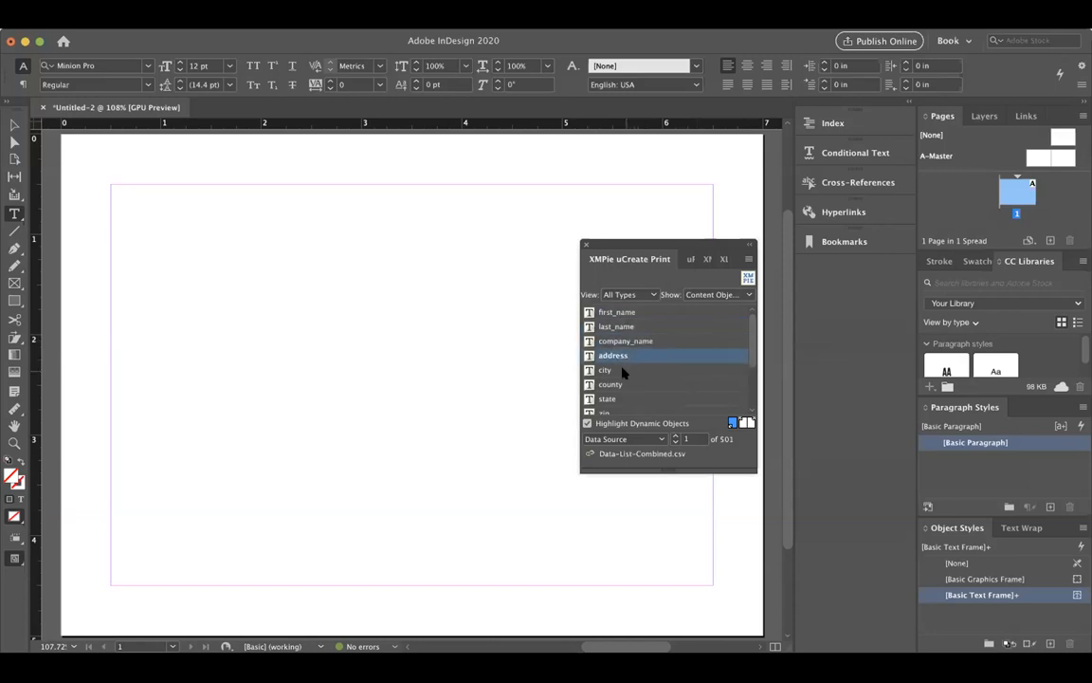
{"action": "left_click", "coordinate": [625, 370]}
{"action": "left_click", "coordinate": [628, 385]}
{"action": "left_click", "coordinate": [627, 400]}
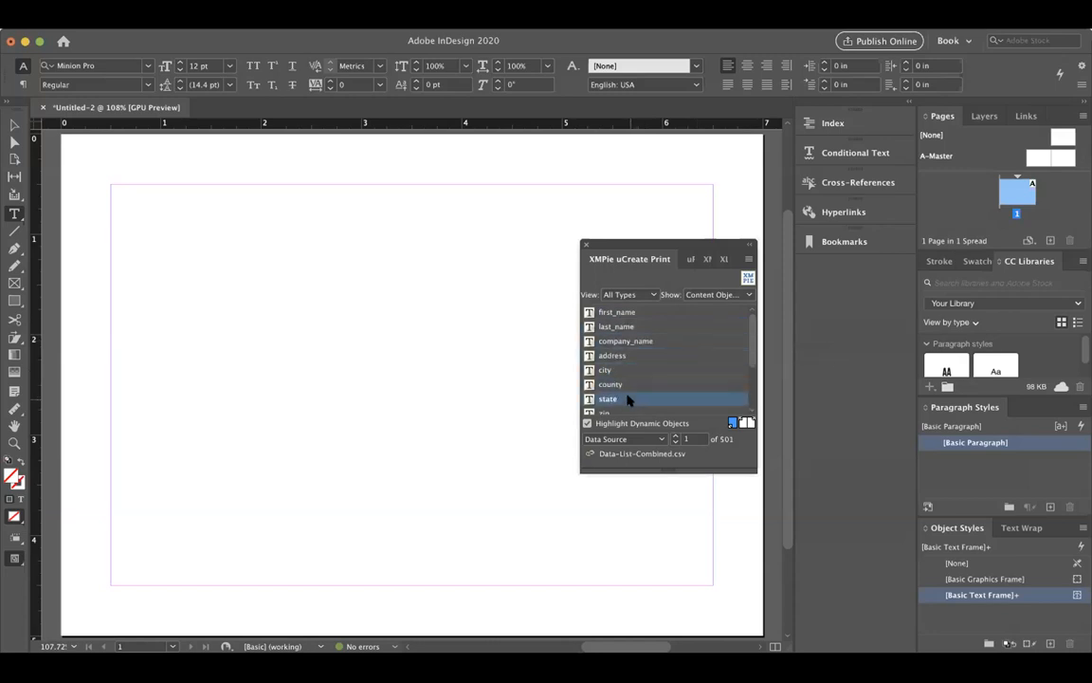
{"action": "left_click_drag", "start_coordinate": [746, 332], "coordinate": [747, 356]}
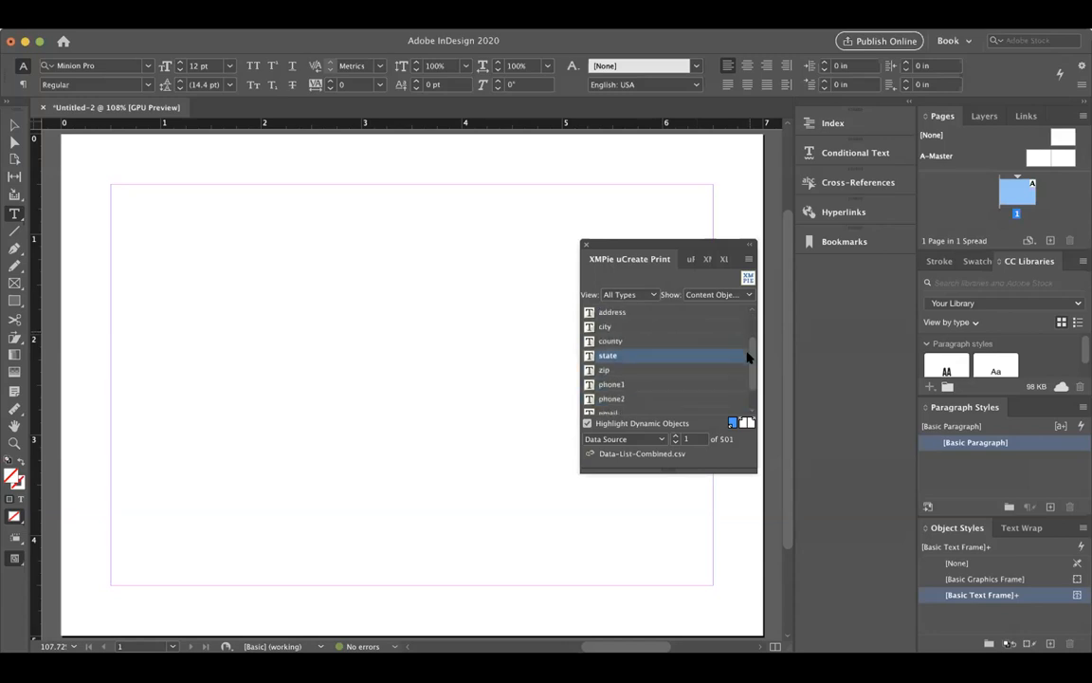
{"action": "key", "text": "Down"}
{"action": "key", "text": "Down"}
{"action": "key", "text": "Down"}
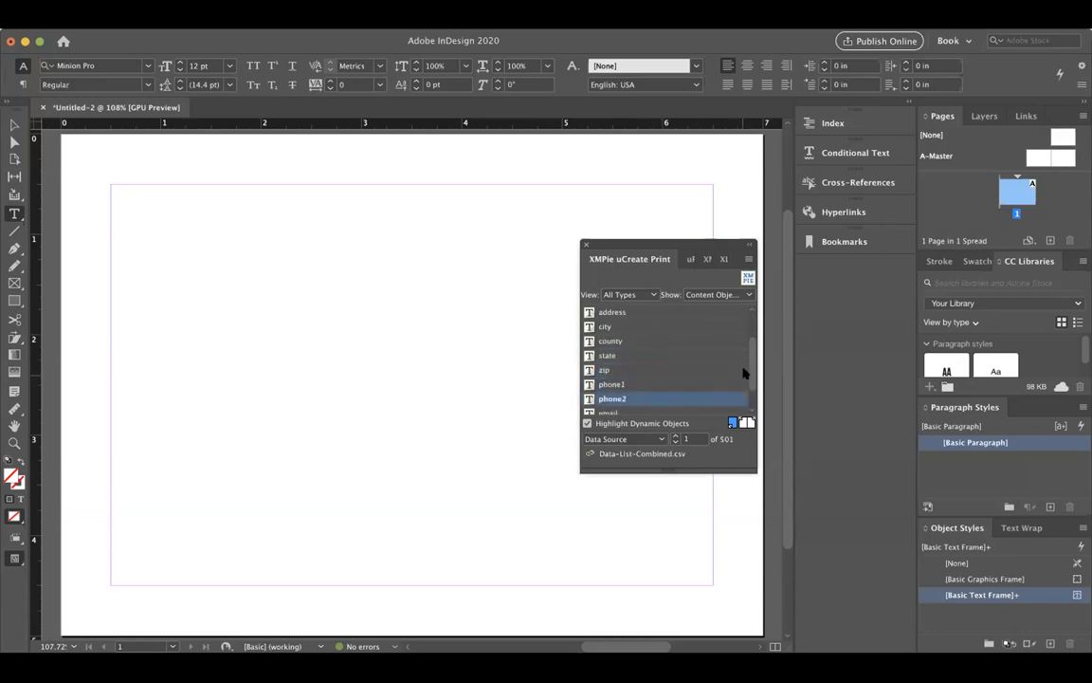
Enlarge the XMPie uCreate Print panel to fit the full list of content objects
{"action": "left_click_drag", "start_coordinate": [745, 361], "coordinate": [736, 297]}
{"action": "left_click", "coordinate": [663, 390]}
{"action": "left_click", "coordinate": [667, 406]}
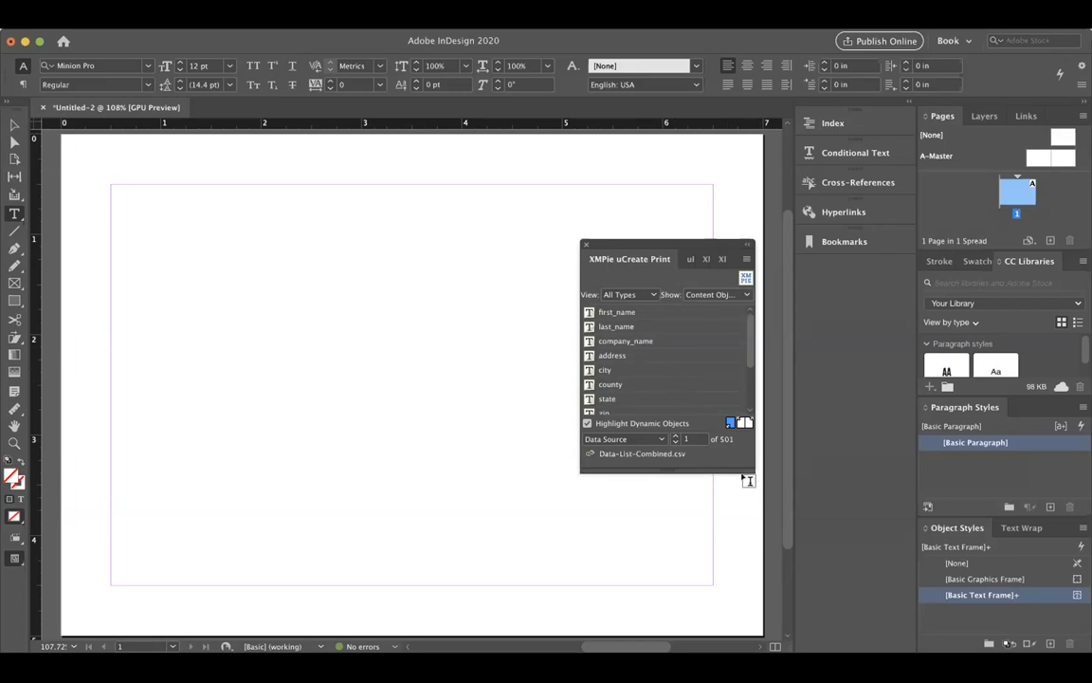
{"action": "left_click_drag", "start_coordinate": [741, 465], "coordinate": [769, 591]}
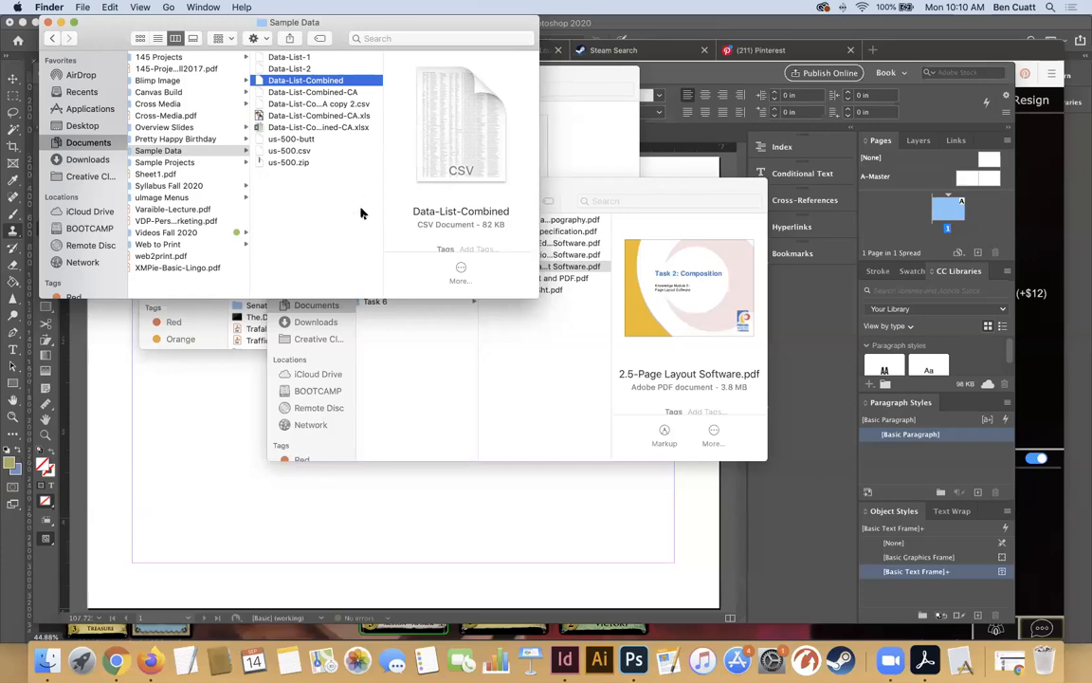
Switch to Finder and preview the Data-List-Combined file in the Sample Data folder
{"action": "left_click", "coordinate": [323, 211]}
{"action": "left_click", "coordinate": [319, 80]}
{"action": "key", "text": "space"}
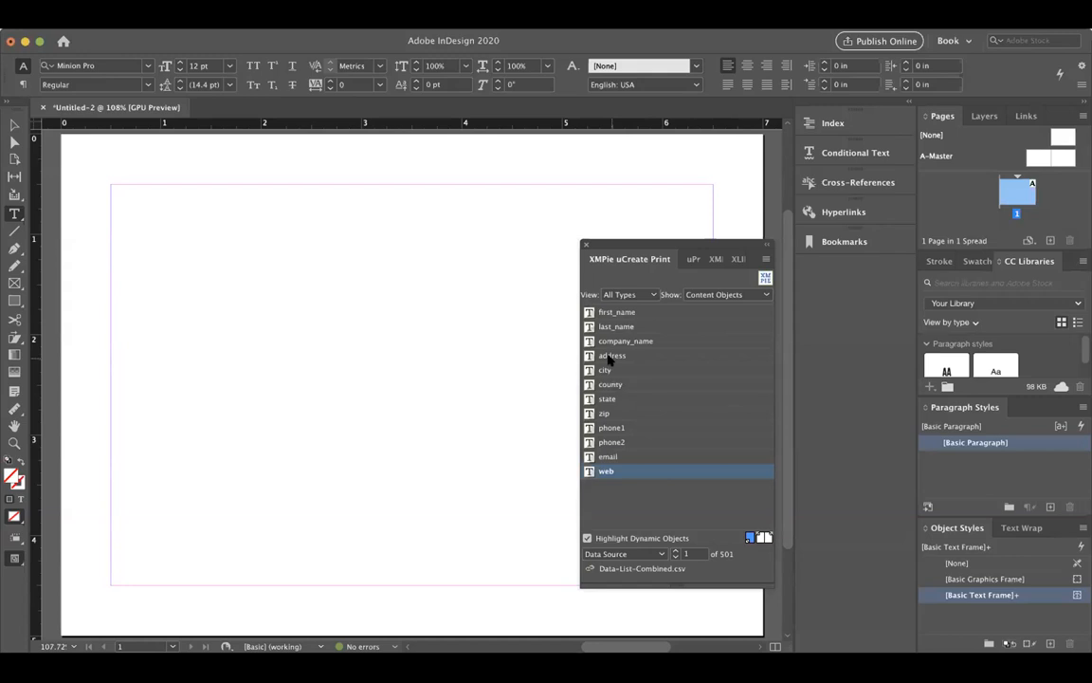
Back in InDesign, review the content objects from first_name through web against the columns of the data file
{"action": "left_click_drag", "start_coordinate": [622, 314], "coordinate": [620, 485]}
{"action": "left_click", "coordinate": [621, 312]}
{"action": "left_click", "coordinate": [626, 326]}
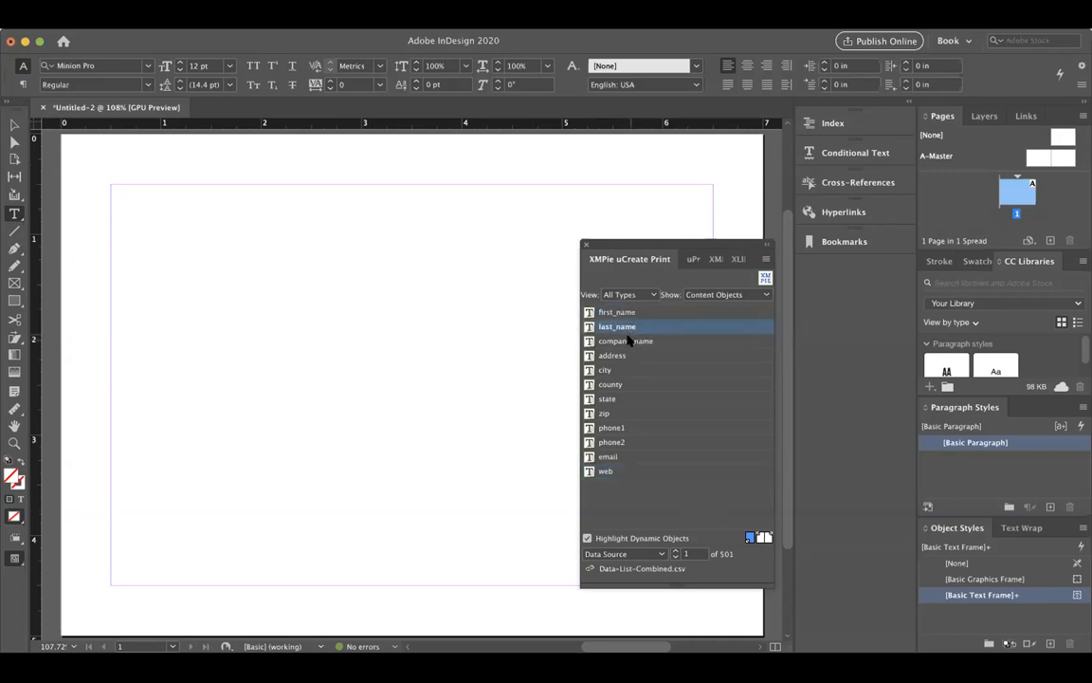
{"action": "left_click", "coordinate": [628, 341]}
{"action": "left_click", "coordinate": [629, 356]}
{"action": "left_click", "coordinate": [629, 370]}
{"action": "left_click", "coordinate": [634, 384]}
{"action": "left_click", "coordinate": [637, 399]}
{"action": "left_click", "coordinate": [640, 415]}
{"action": "left_click", "coordinate": [642, 428]}
{"action": "left_click", "coordinate": [645, 443]}
{"action": "left_click", "coordinate": [647, 457]}
{"action": "left_click", "coordinate": [650, 469]}
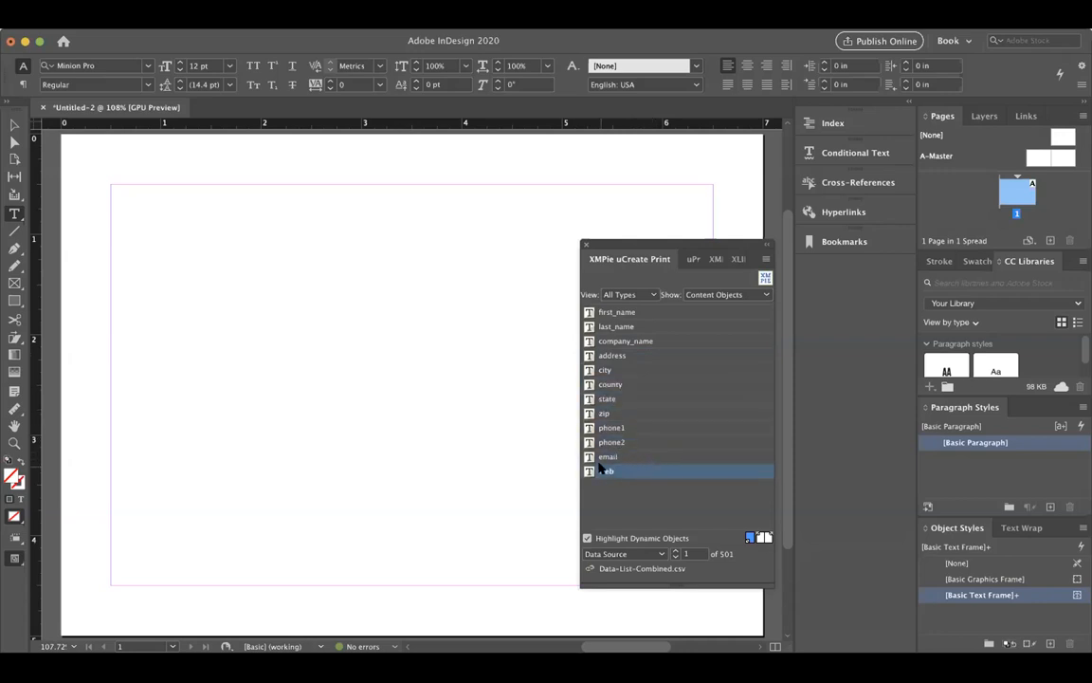
{"action": "left_click", "coordinate": [640, 316]}
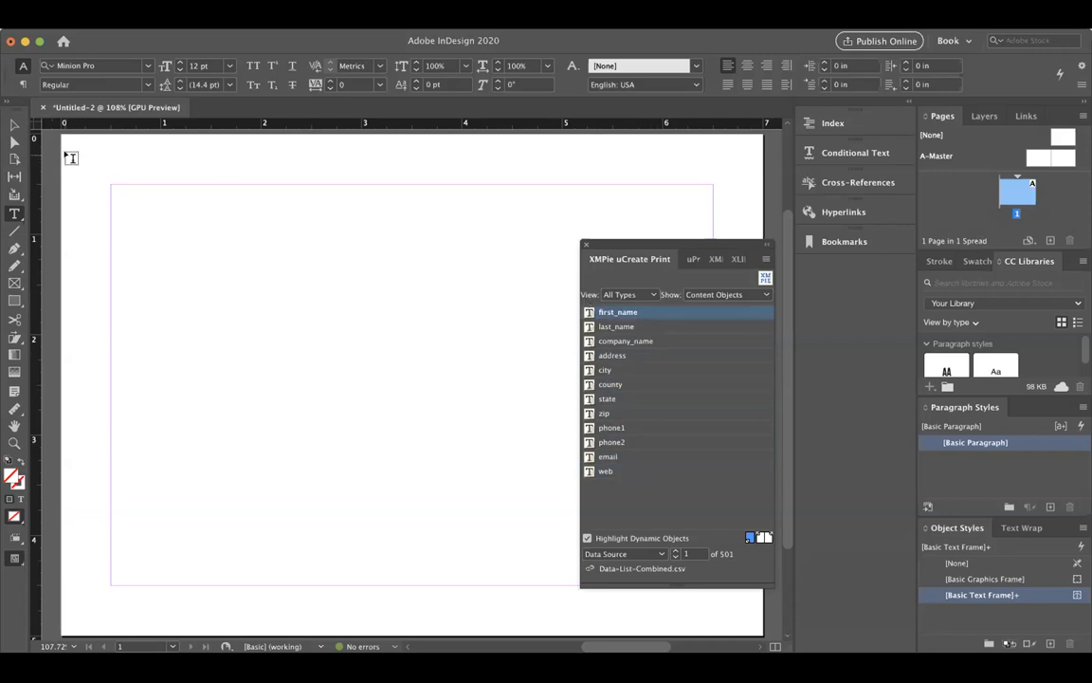
Draw a text frame in the middle of the page and insert the first_name and last_name content objects on its first line
{"action": "left_click", "coordinate": [15, 214]}
{"action": "left_click_drag", "start_coordinate": [235, 306], "coordinate": [571, 494]}
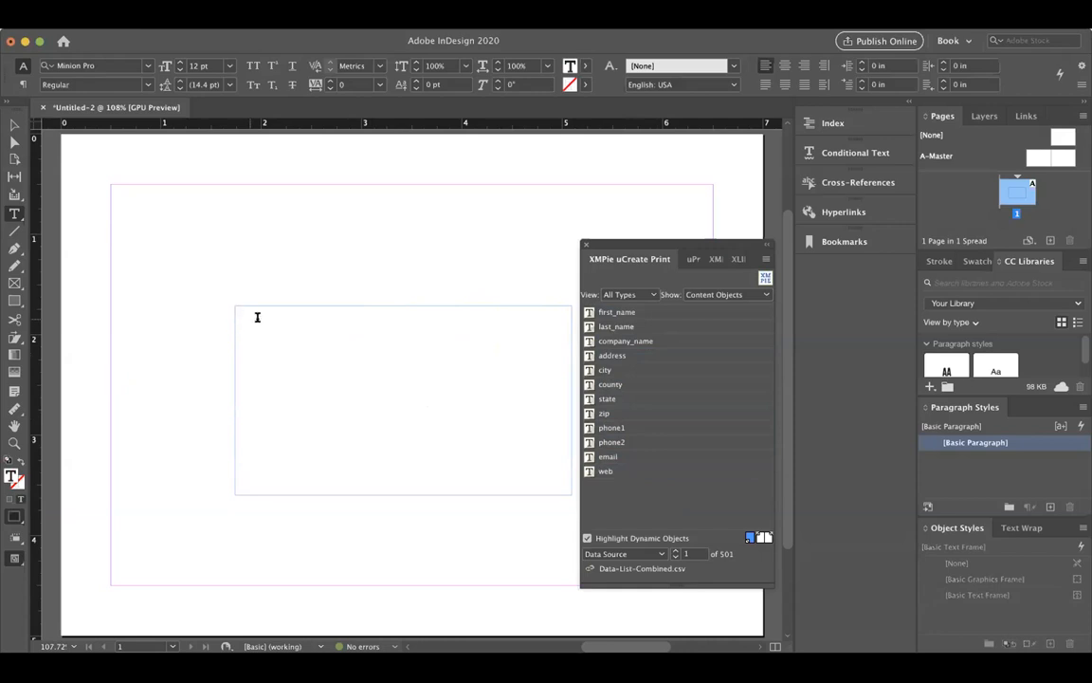
{"action": "double_click", "coordinate": [610, 313]}
{"action": "double_click", "coordinate": [617, 327]}
Insert the company_name and address content objects on separate lines below the name
{"action": "key", "text": "Return"}
{"action": "left_click", "coordinate": [623, 340]}
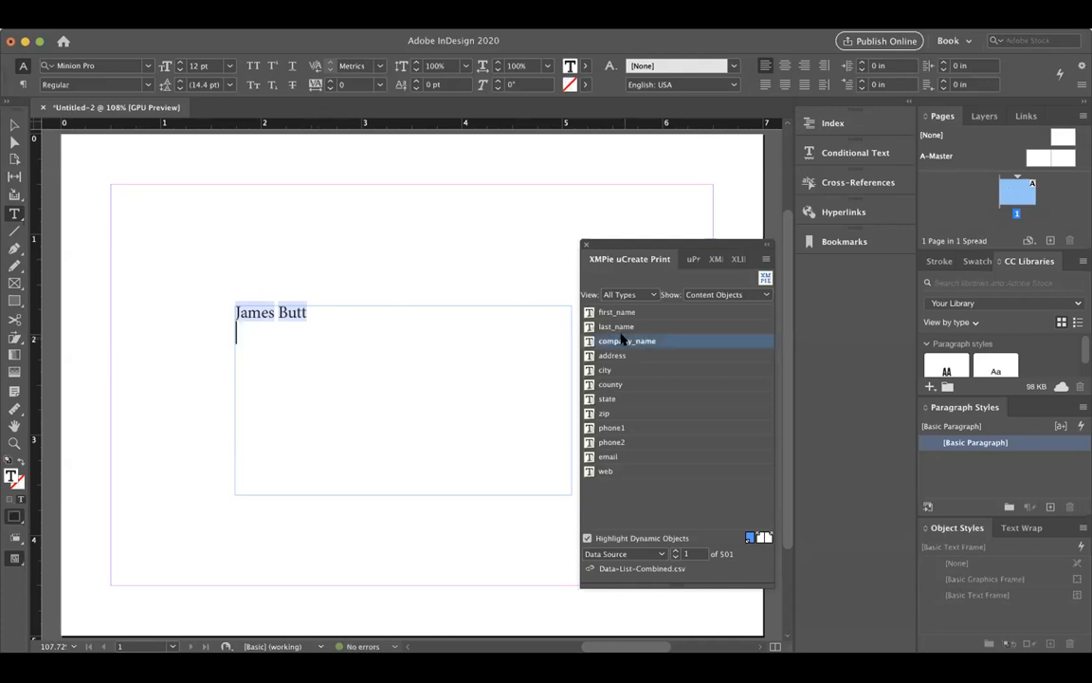
{"action": "double_click", "coordinate": [623, 340]}
{"action": "key", "text": "Return"}
{"action": "double_click", "coordinate": [606, 354]}
Check which content object each piece of text in the frame is tied to
{"action": "left_click", "coordinate": [349, 350]}
{"action": "left_click", "coordinate": [427, 325]}
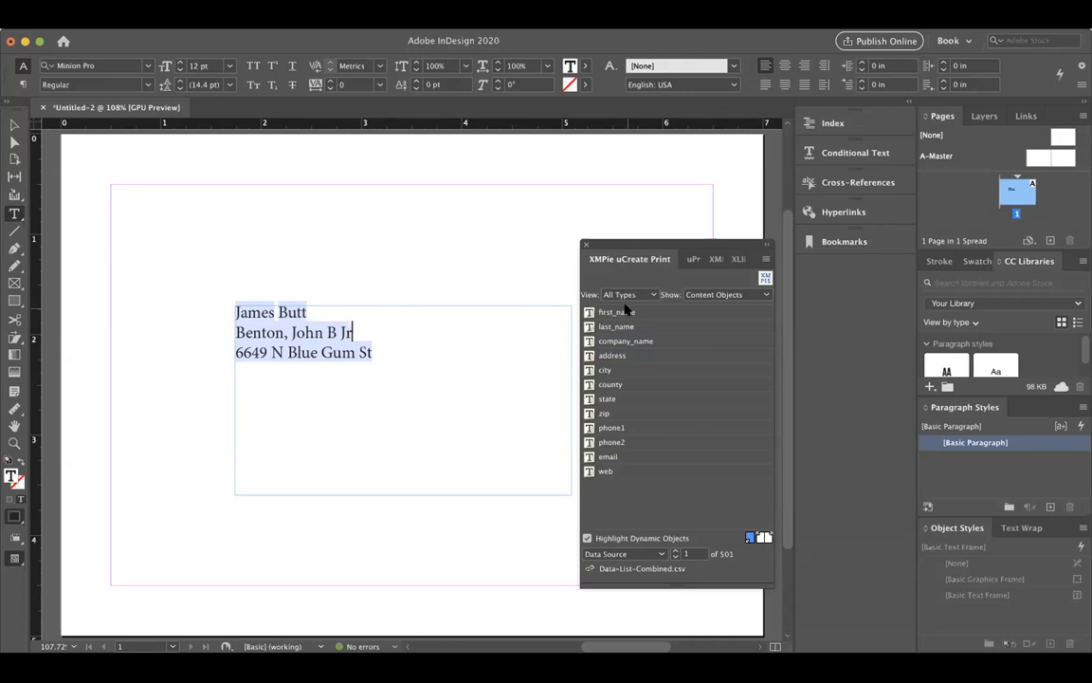
{"action": "left_click", "coordinate": [343, 351]}
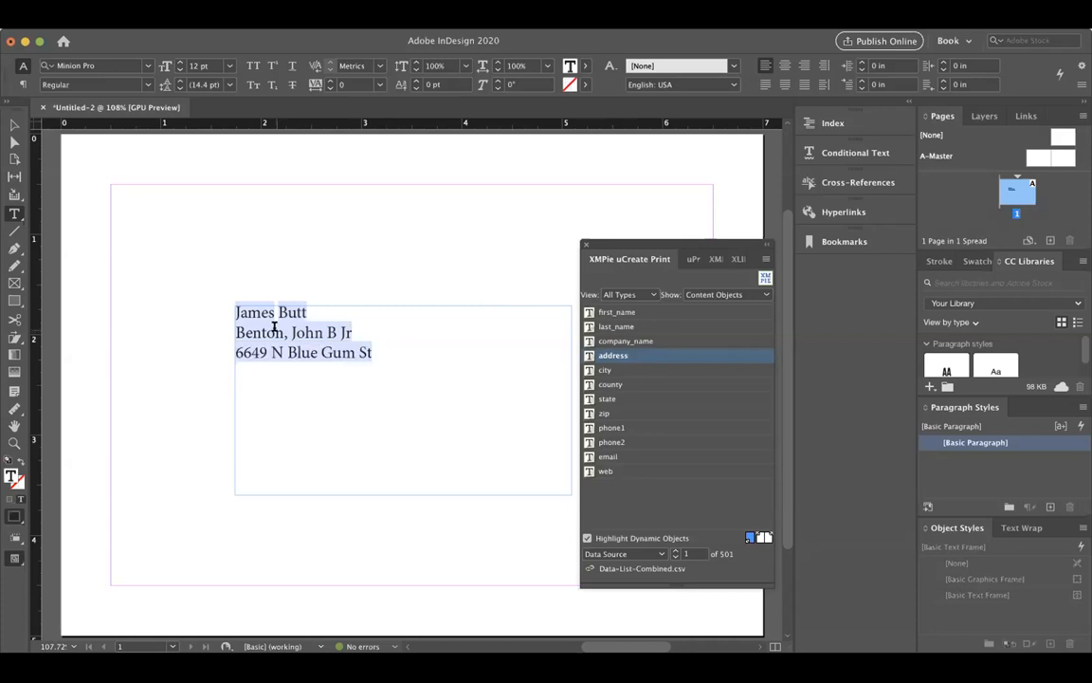
{"action": "left_click", "coordinate": [274, 327]}
{"action": "left_click", "coordinate": [260, 311]}
{"action": "left_click", "coordinate": [301, 312]}
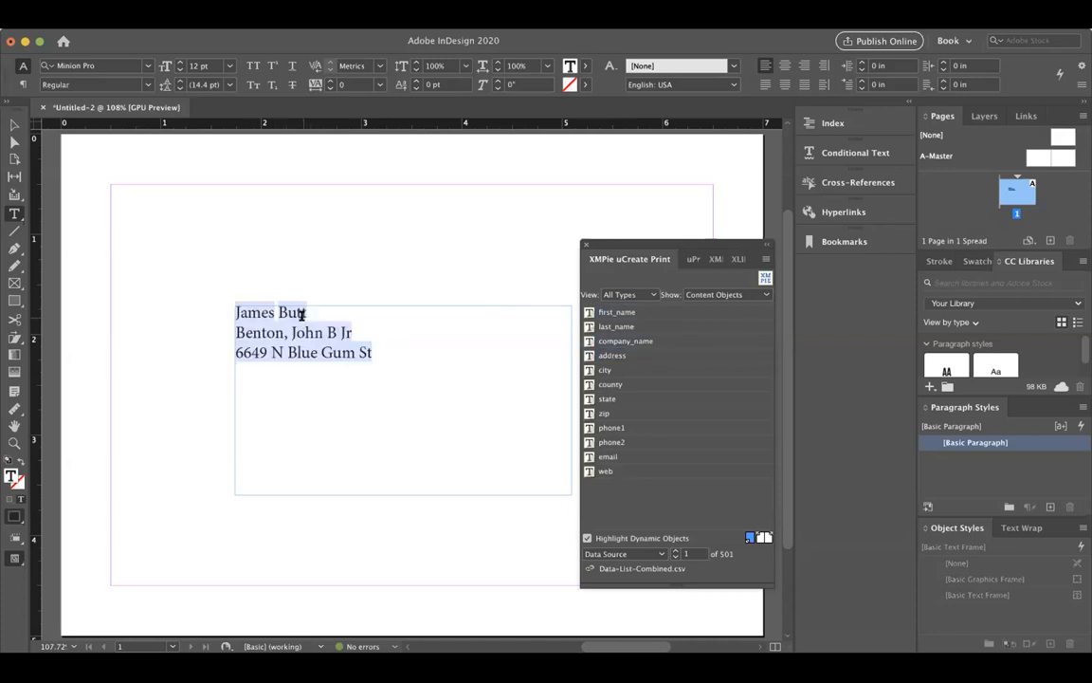
Set the font of the last_name content object in the frame to AmarilloUSAF
{"action": "left_click", "coordinate": [294, 313]}
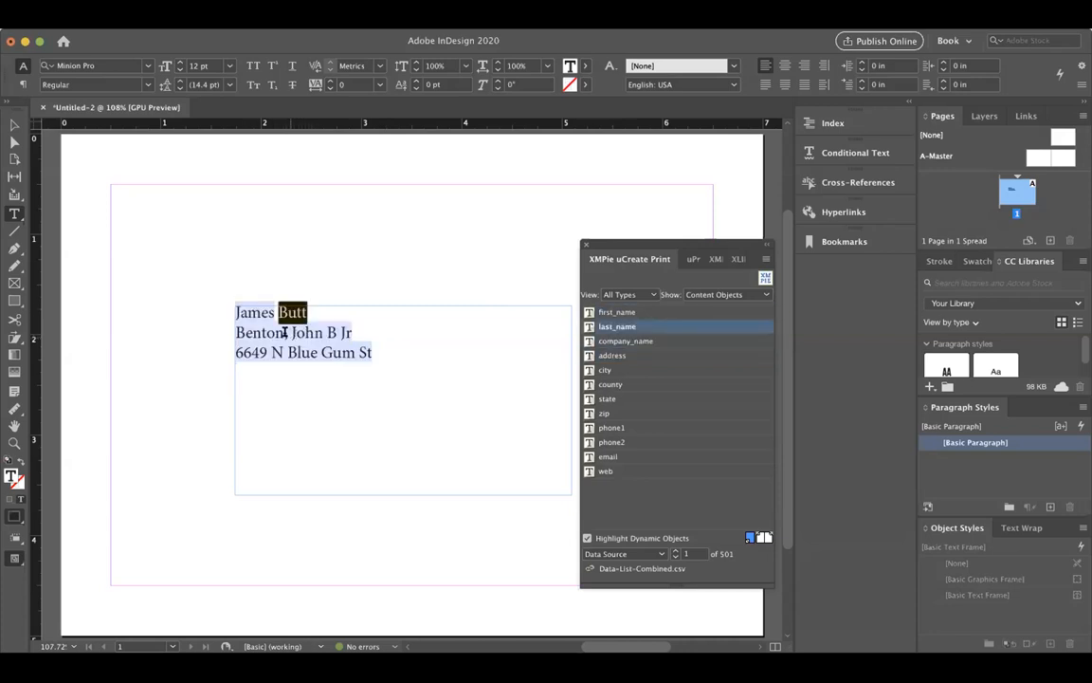
{"action": "left_click", "coordinate": [145, 65]}
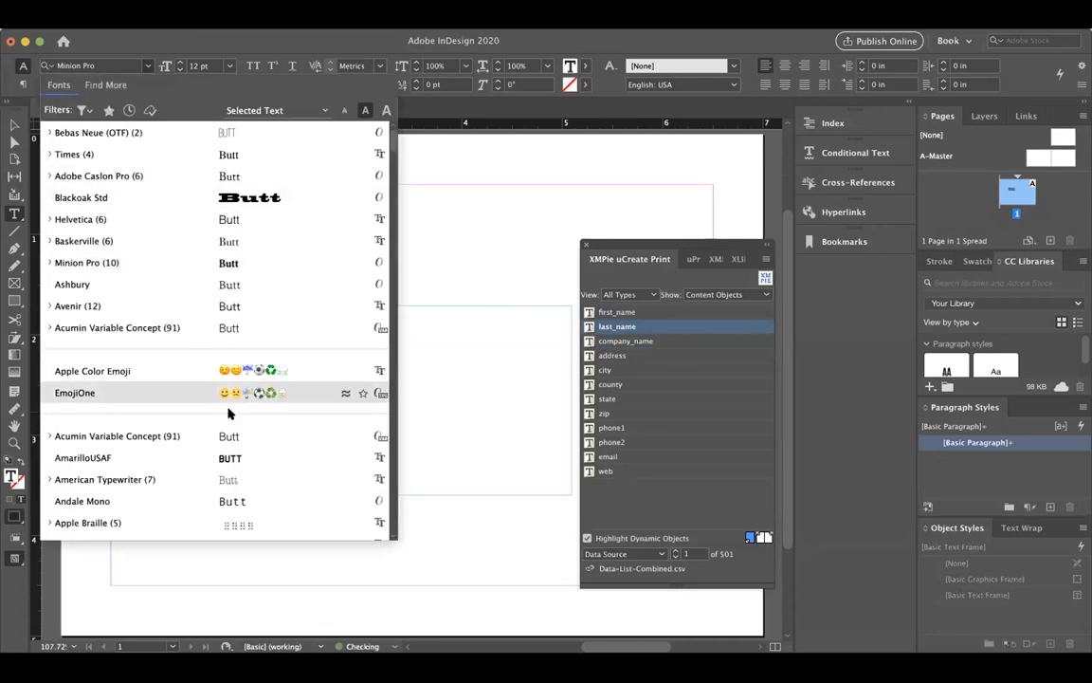
{"action": "left_click", "coordinate": [219, 457]}
{"action": "left_click", "coordinate": [368, 353]}
{"action": "left_click", "coordinate": [247, 314]}
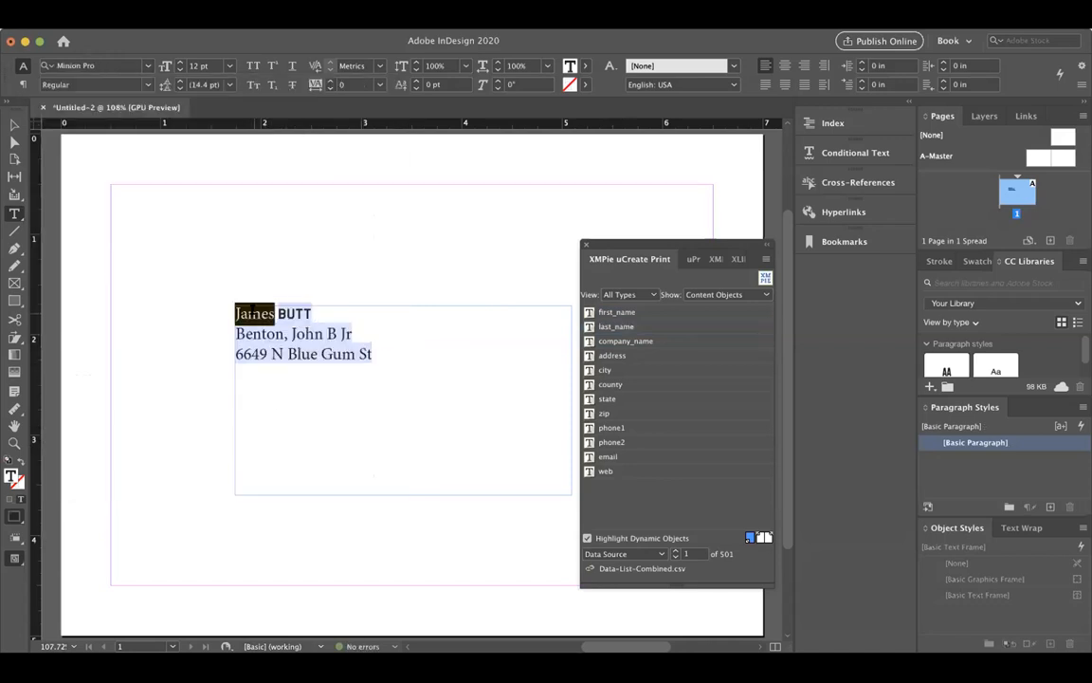
Set the font of the last_name content object in the frame to Helvetica
{"action": "double_click", "coordinate": [296, 313]}
{"action": "left_click", "coordinate": [147, 66]}
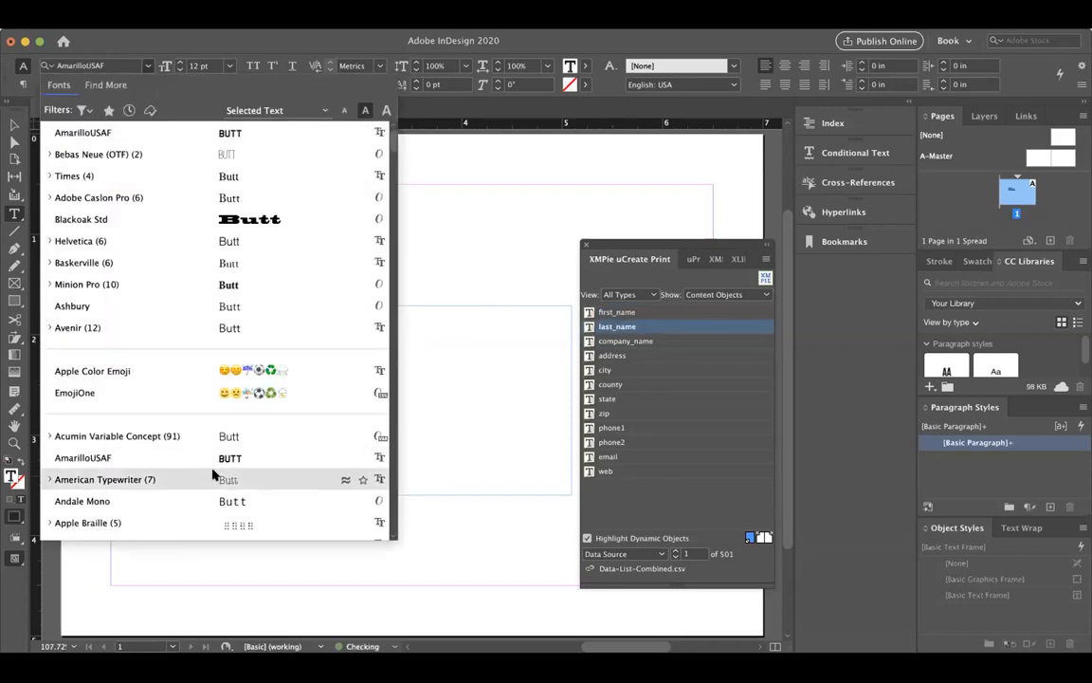
{"action": "scroll", "coordinate": [200, 508], "scroll_direction": "down", "scroll_amount": 10}
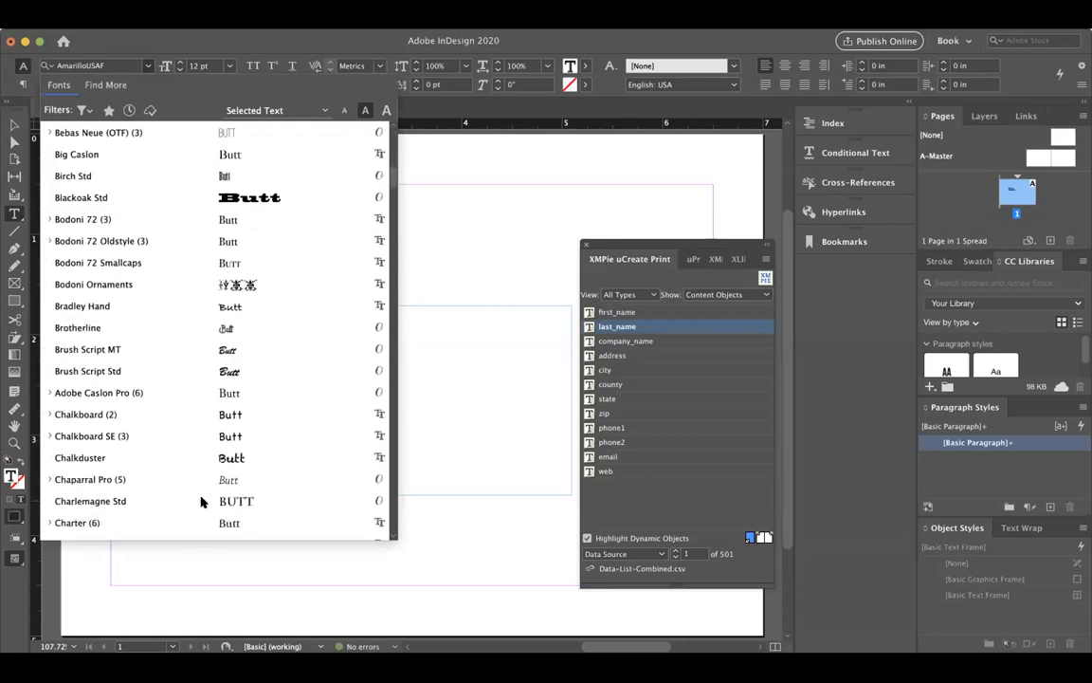
{"action": "scroll", "coordinate": [200, 503], "scroll_direction": "down", "scroll_amount": 8}
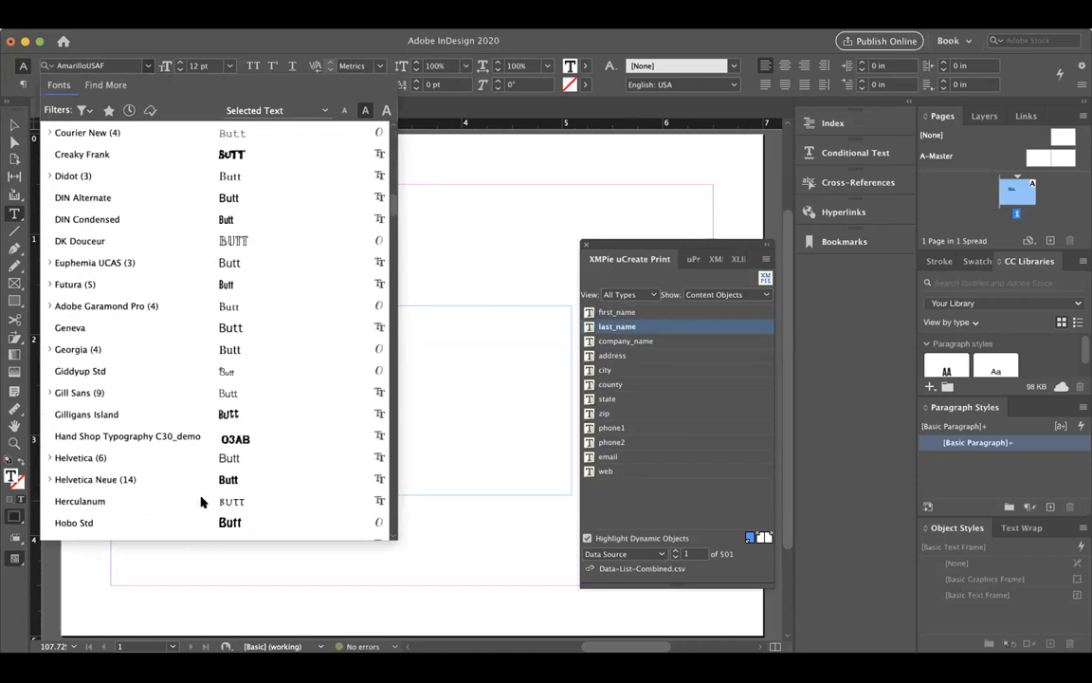
{"action": "left_click", "coordinate": [81, 458]}
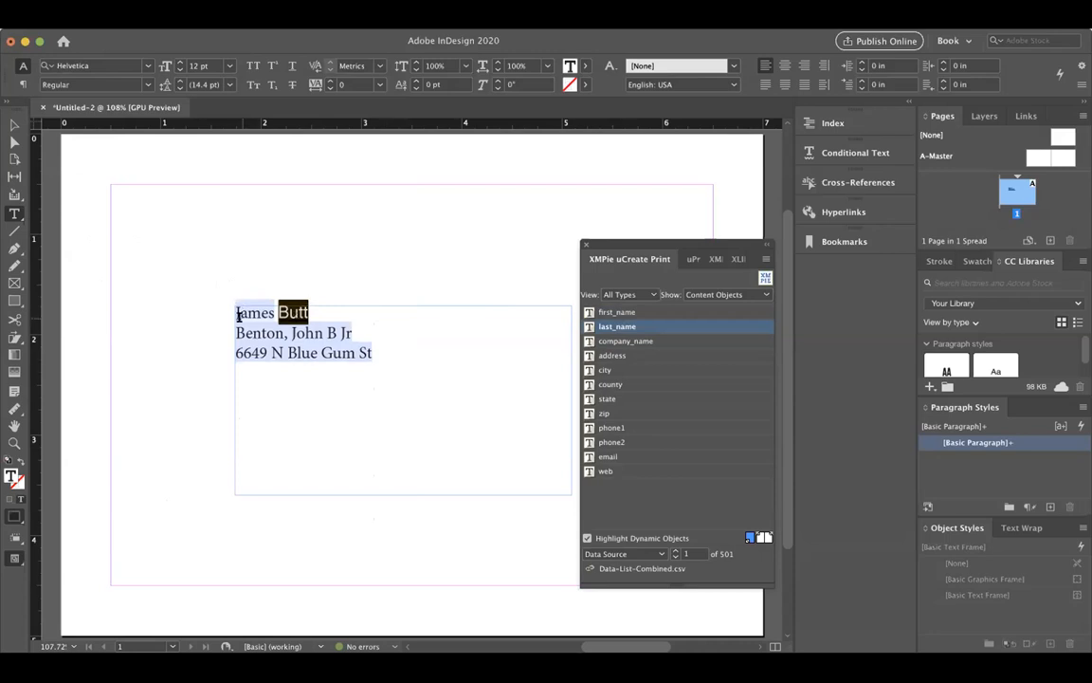
{"action": "left_click", "coordinate": [366, 354]}
{"action": "key", "text": "super+a"}
{"action": "key", "text": "BackSpace"}
{"action": "key", "text": "super+z"}
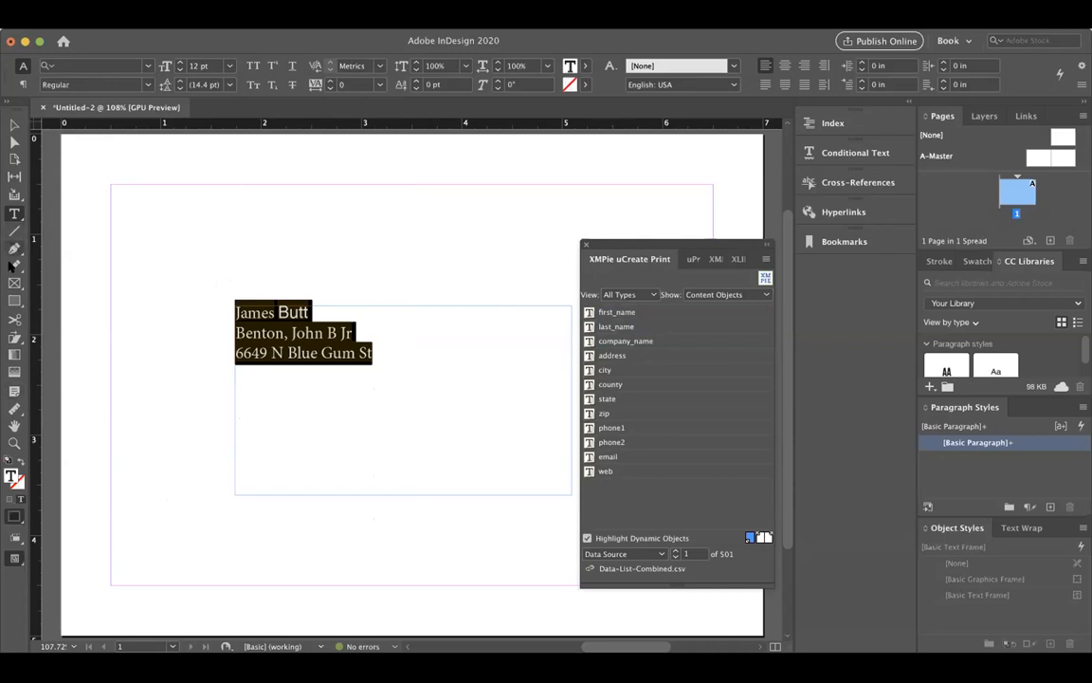
Copy the Helvetica formatting of the last_name object onto all the text in the frame with the Eyedropper tool
{"action": "left_click", "coordinate": [14, 410]}
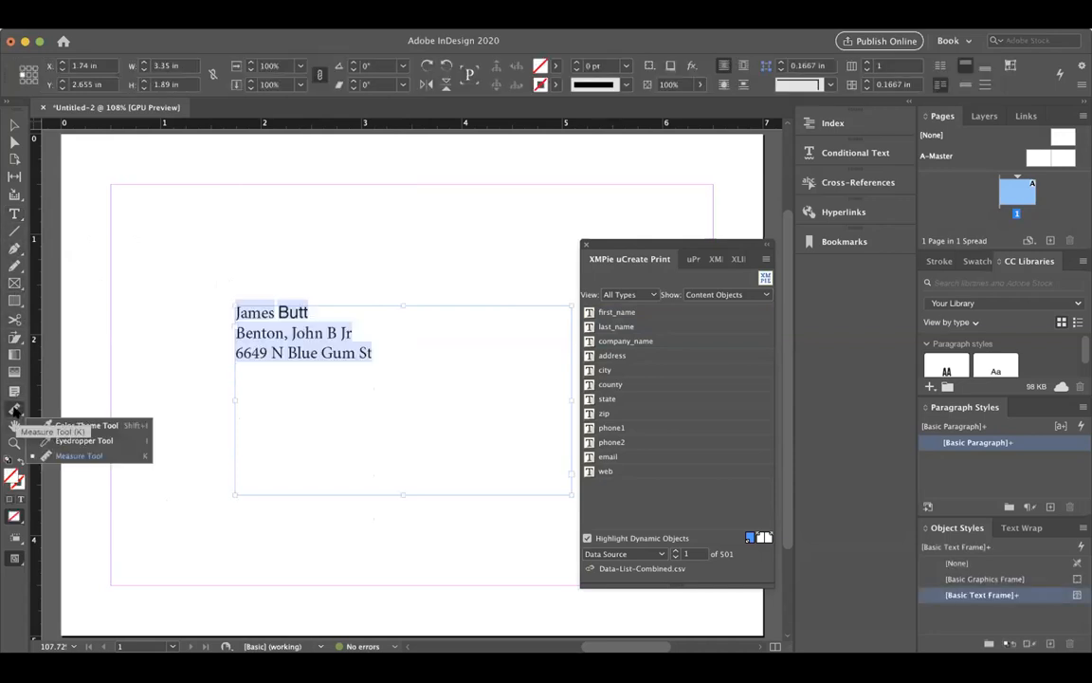
{"action": "left_click", "coordinate": [99, 441]}
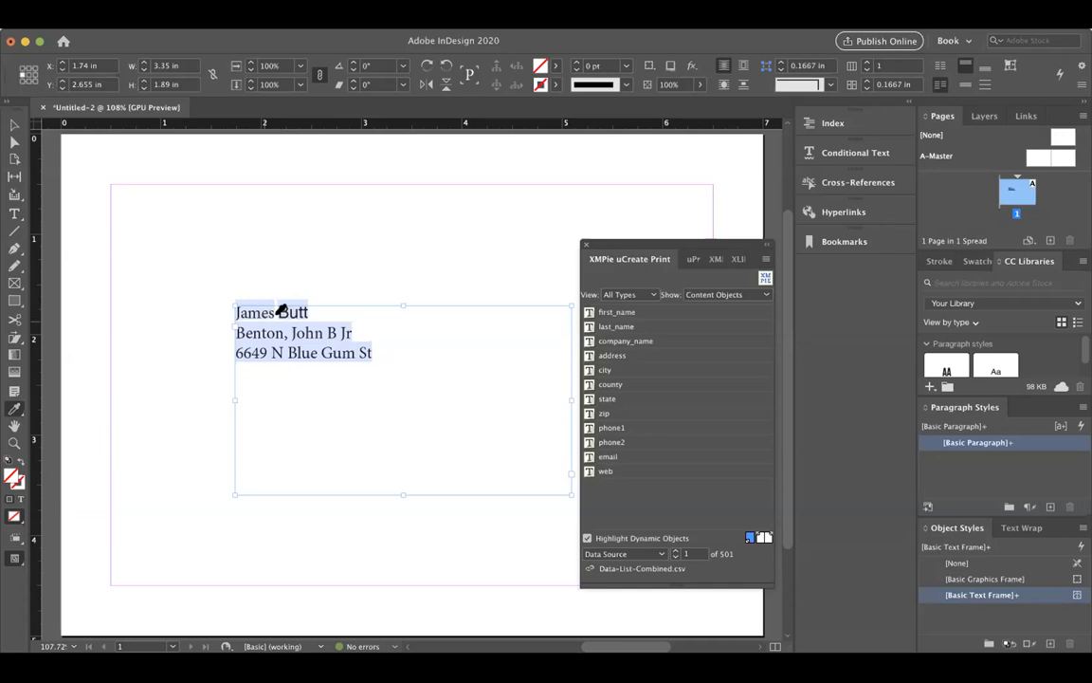
{"action": "left_click", "coordinate": [281, 301]}
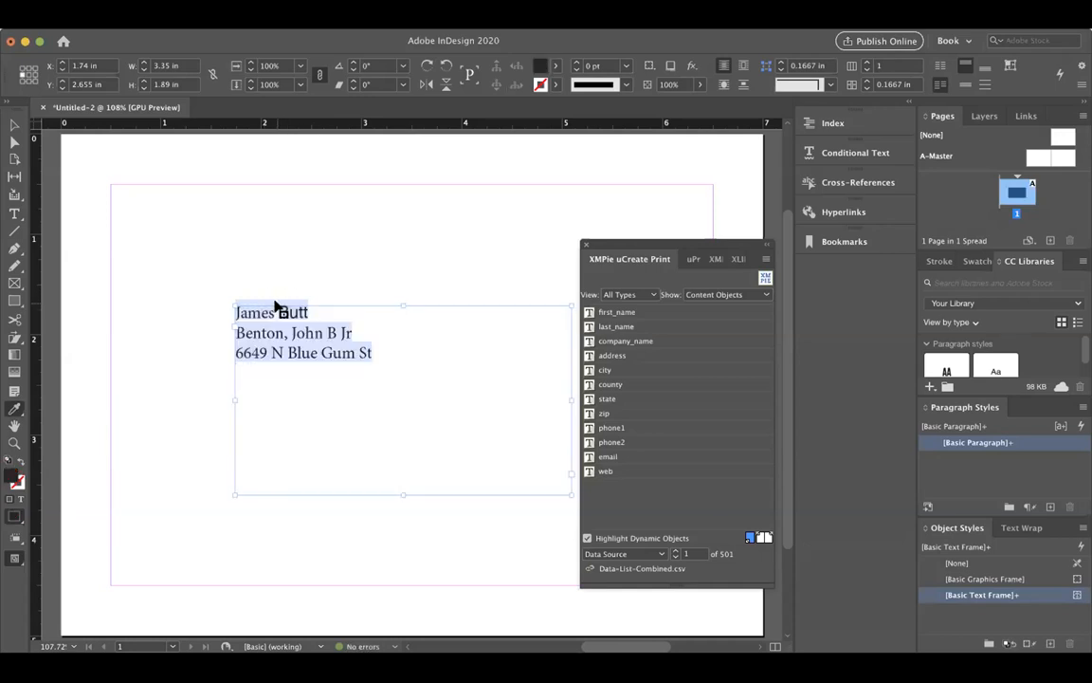
{"action": "left_click", "coordinate": [254, 311]}
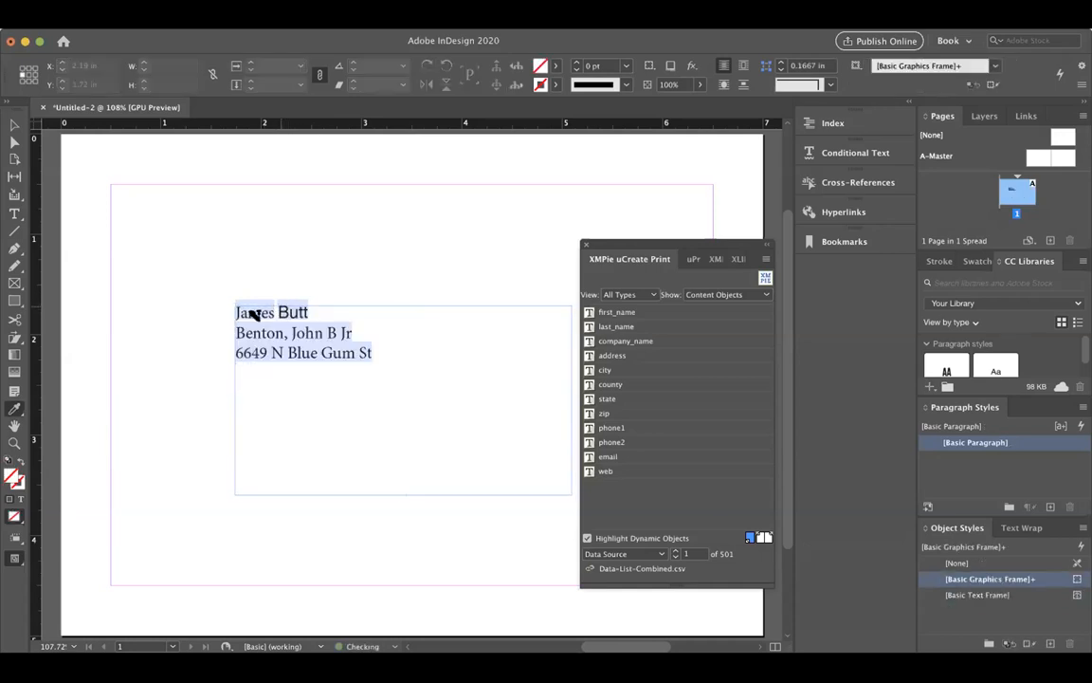
{"action": "left_click_drag", "start_coordinate": [234, 311], "coordinate": [377, 355]}
{"action": "left_click", "coordinate": [14, 125]}
{"action": "left_click", "coordinate": [366, 348]}
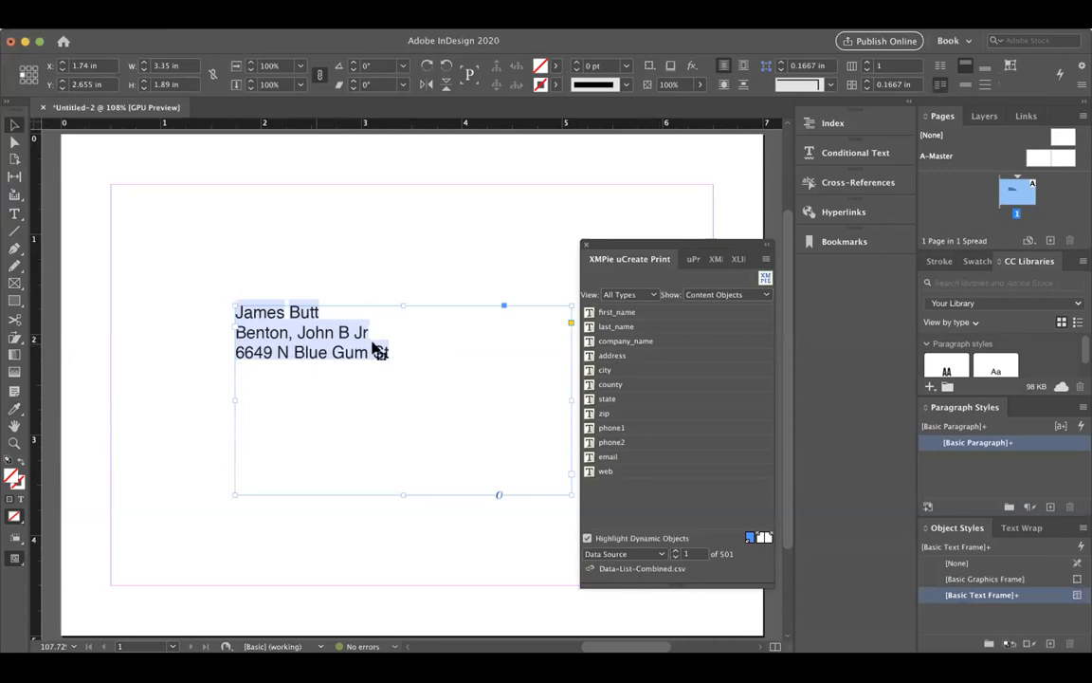
Select the name, company and address text in turn to see which content object each one matches in the list
{"action": "left_click", "coordinate": [15, 214]}
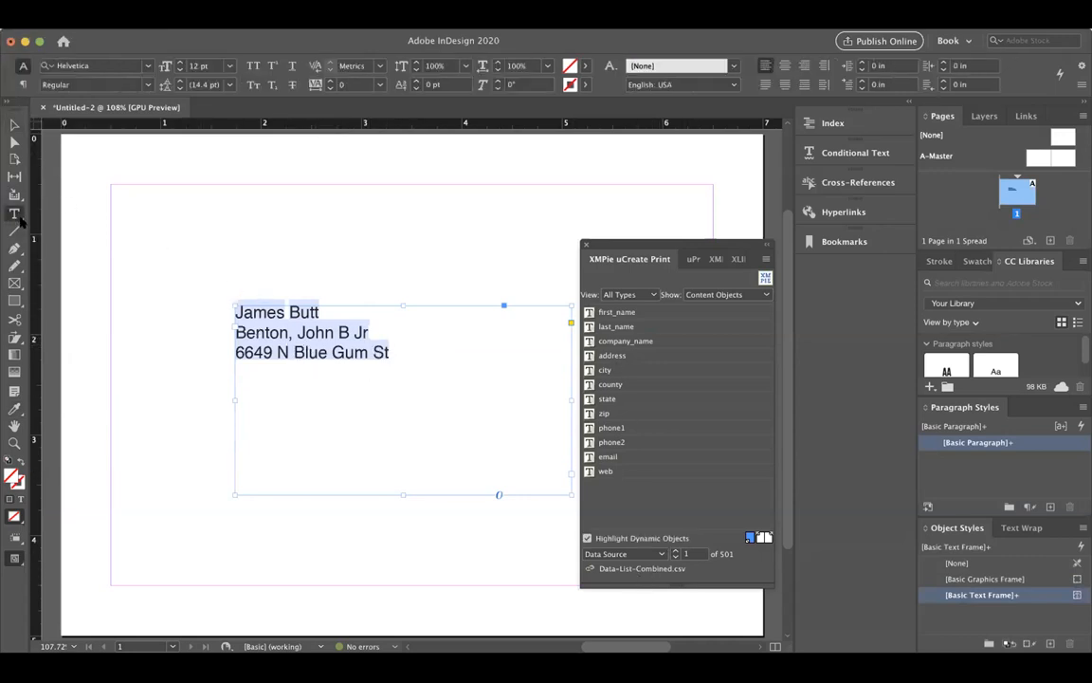
{"action": "double_click", "coordinate": [303, 312]}
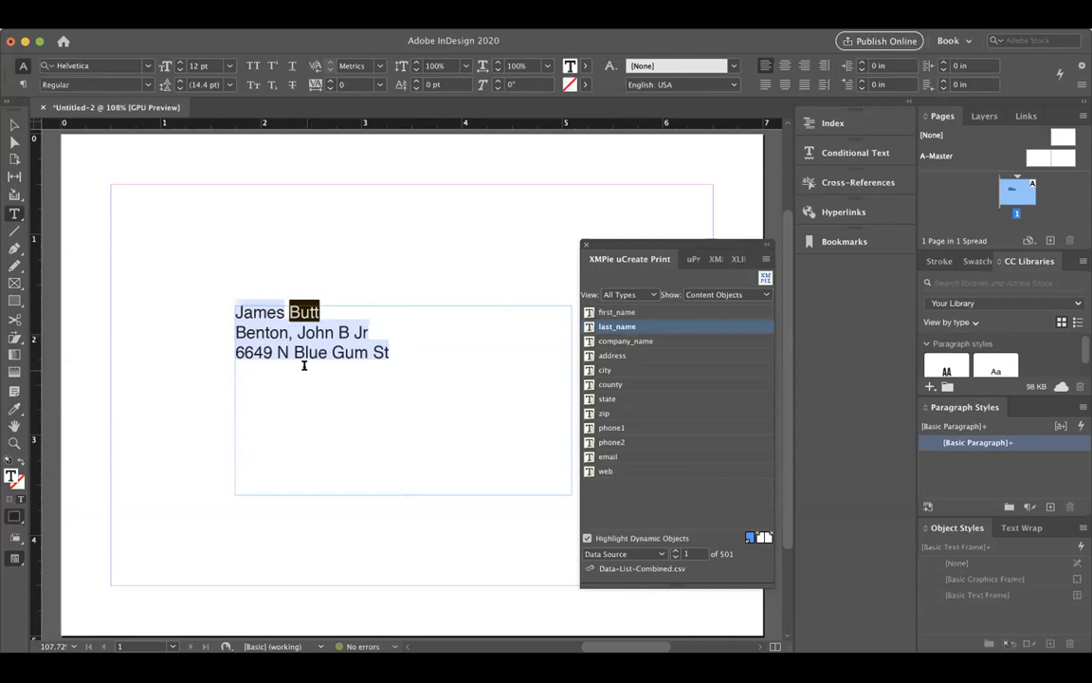
{"action": "double_click", "coordinate": [312, 353]}
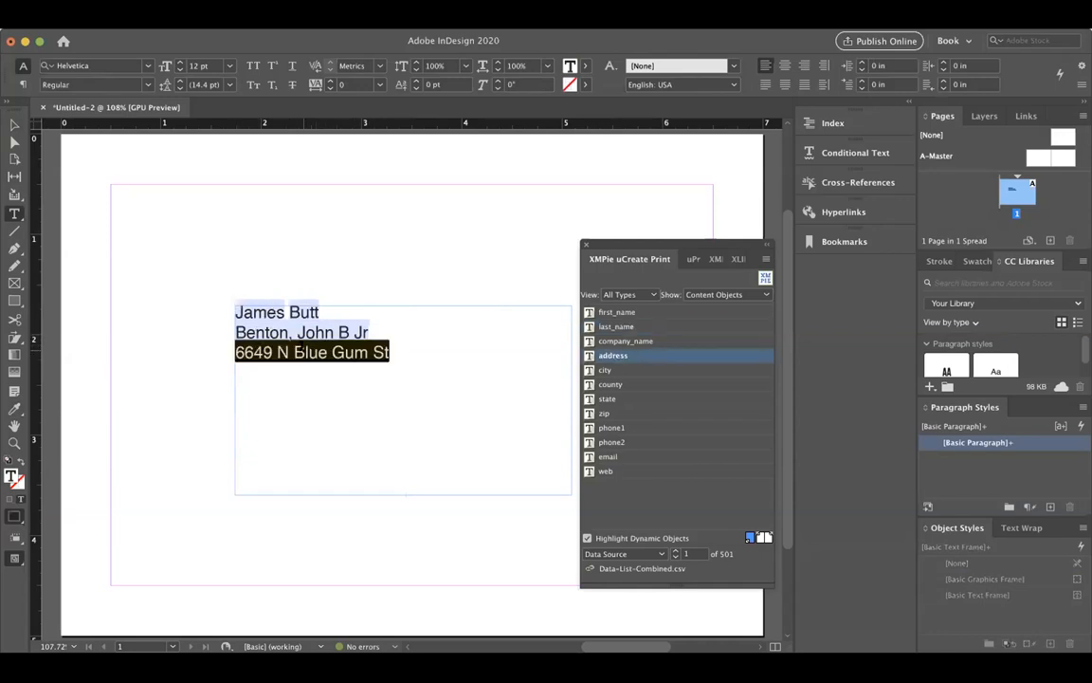
{"action": "left_click", "coordinate": [283, 353]}
{"action": "double_click", "coordinate": [283, 353]}
{"action": "left_click", "coordinate": [283, 354]}
{"action": "double_click", "coordinate": [283, 354]}
{"action": "left_click", "coordinate": [322, 332]}
{"action": "double_click", "coordinate": [331, 331]}
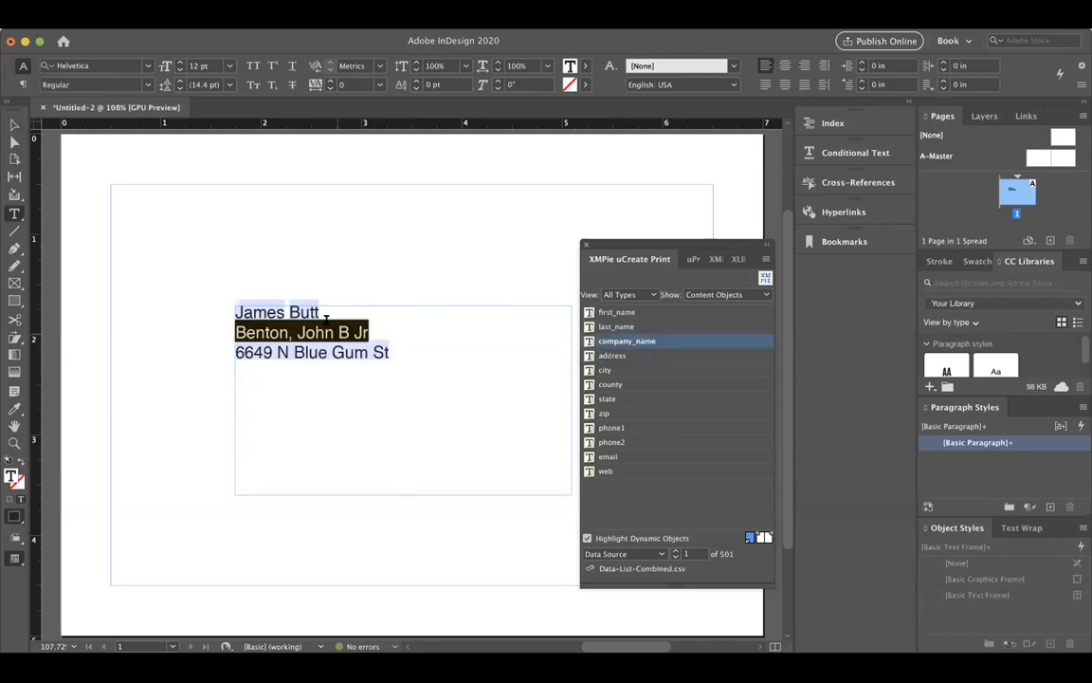
{"action": "double_click", "coordinate": [302, 313]}
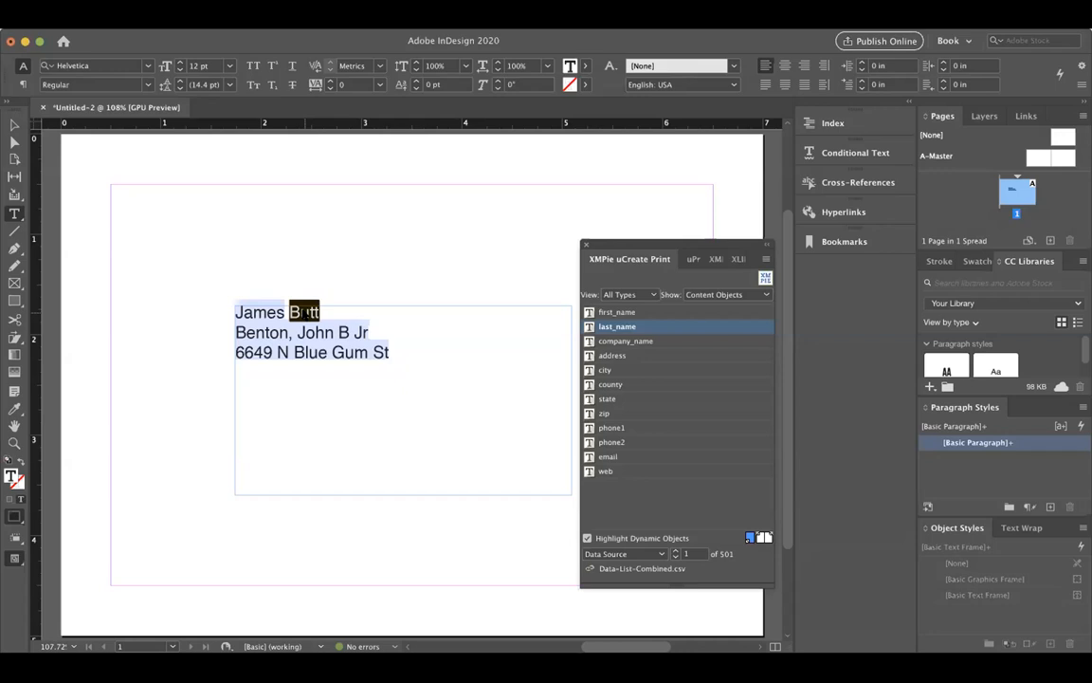
{"action": "double_click", "coordinate": [254, 311]}
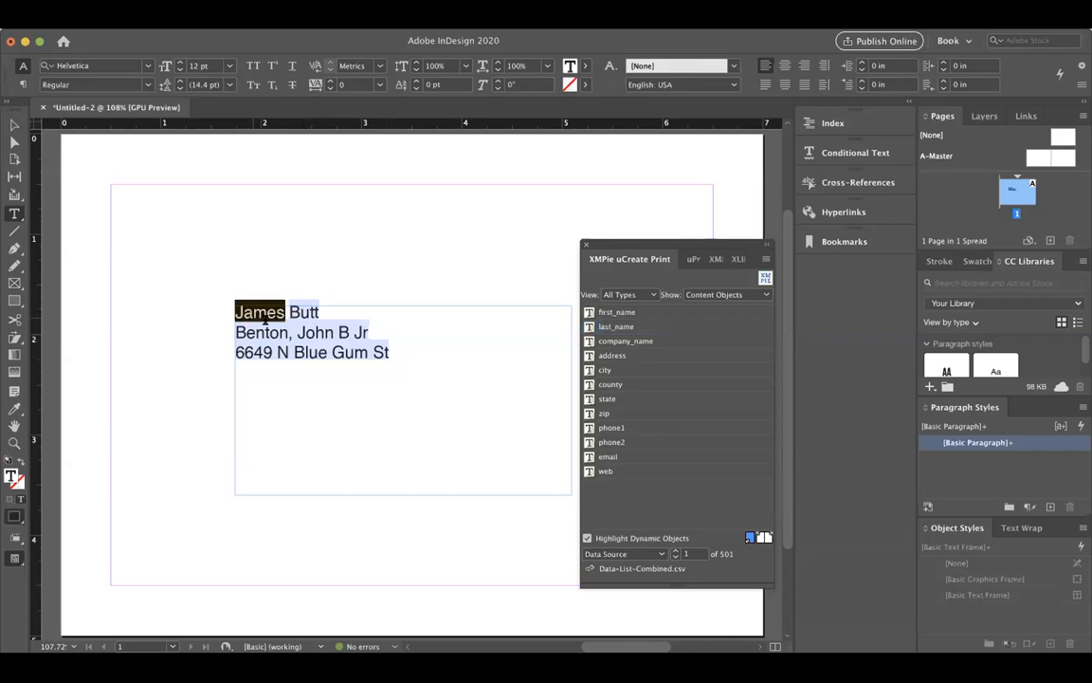
{"action": "double_click", "coordinate": [339, 331]}
Try to overwrite the address content object in the frame with the letter h and undo it
{"action": "double_click", "coordinate": [384, 352]}
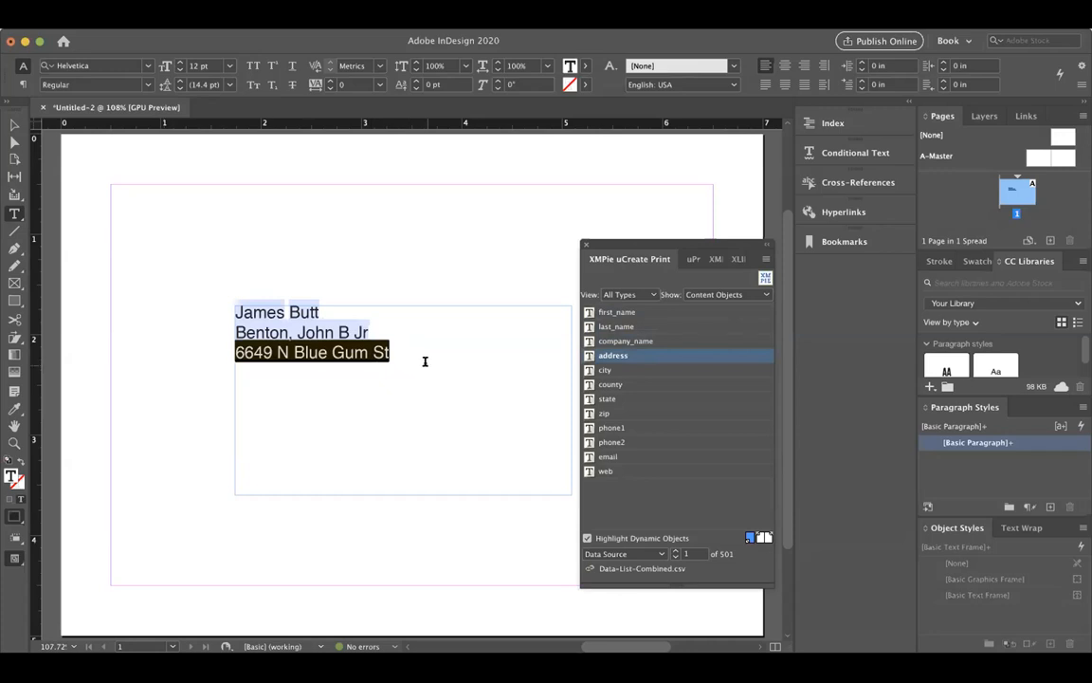
{"action": "type", "text": "h"}
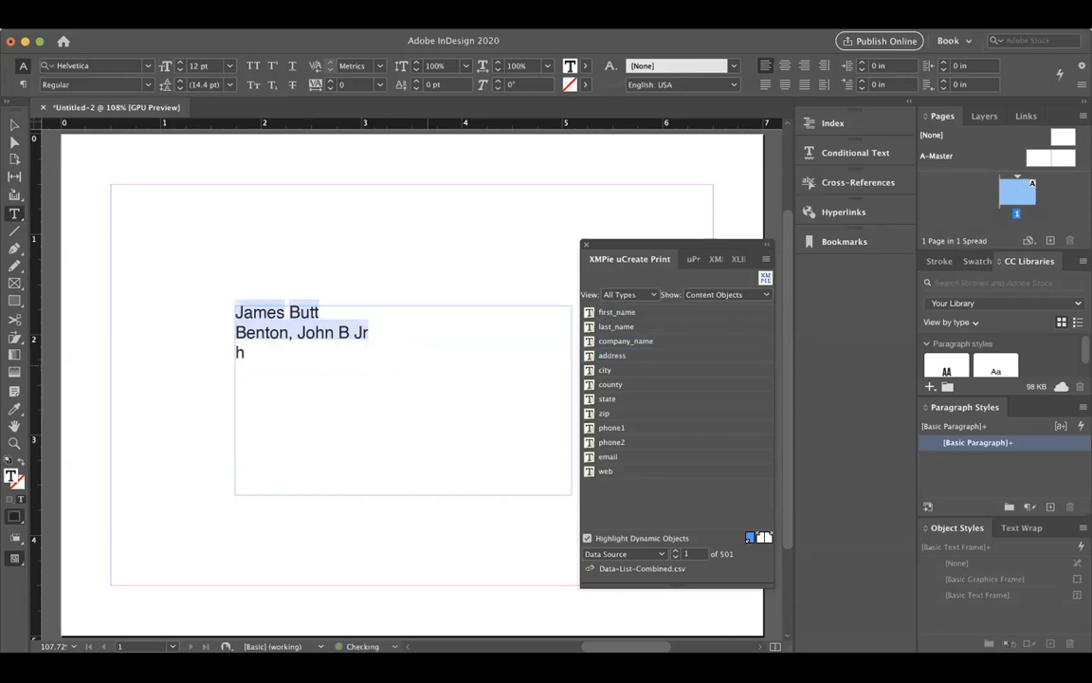
{"action": "key", "text": "super+z"}
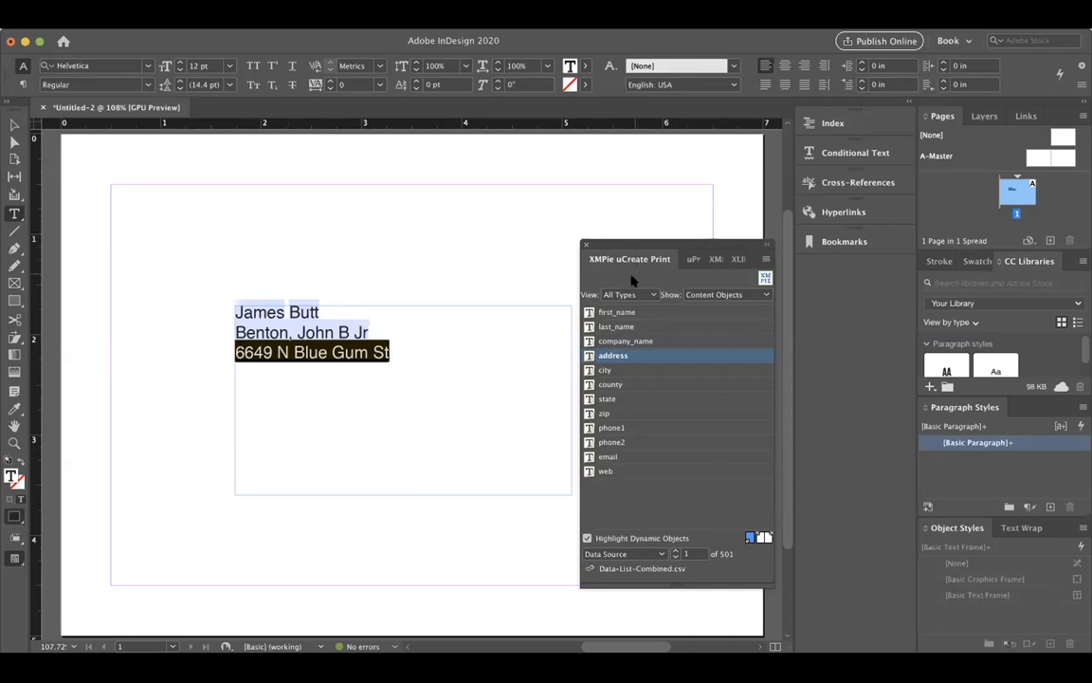
Toggle the highlighting of dynamic objects off and on again to compare the frame's appearance
{"action": "left_click", "coordinate": [587, 538]}
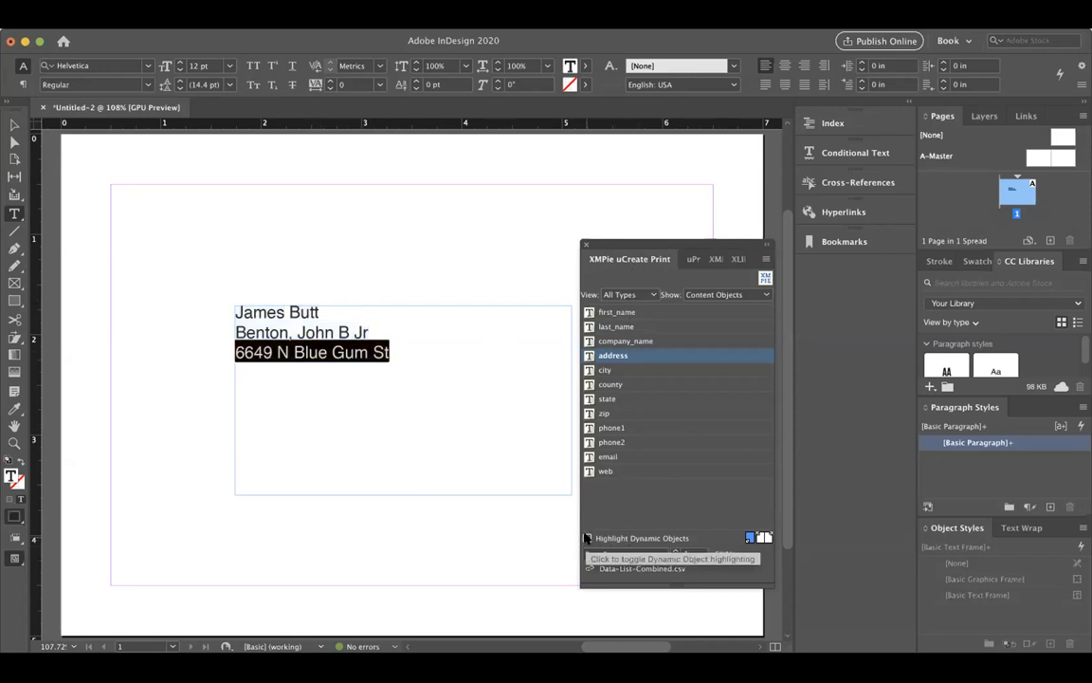
{"action": "left_click", "coordinate": [587, 538]}
{"action": "left_click", "coordinate": [587, 538]}
{"action": "left_click", "coordinate": [586, 538]}
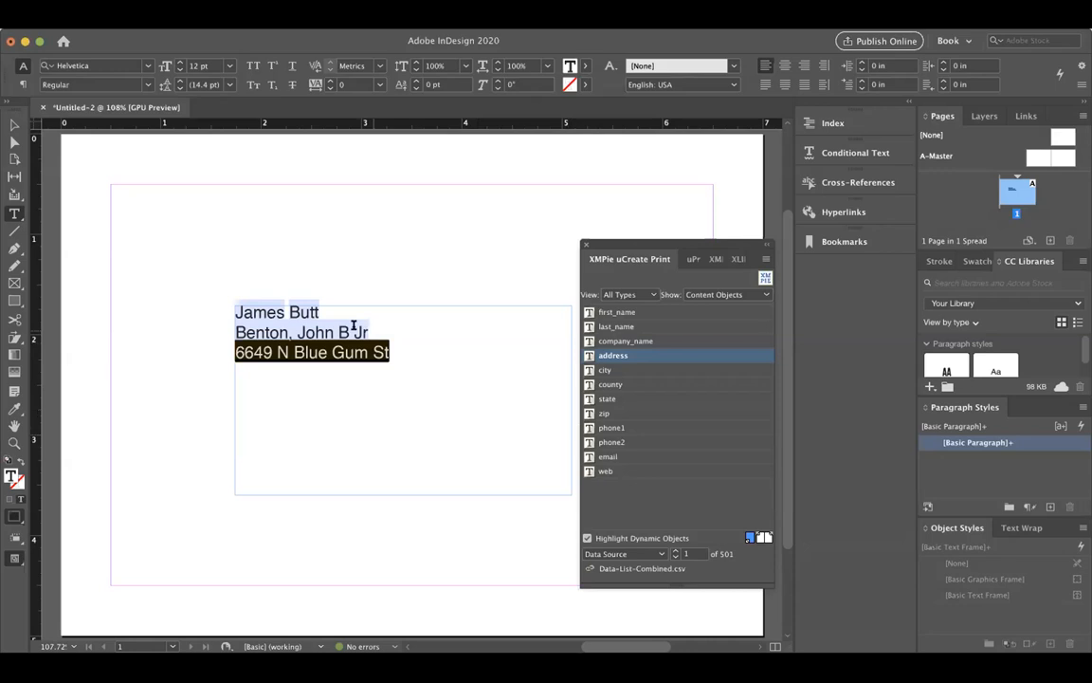
Check the content objects behind the company, last name and first name text, and deselect them
{"action": "left_click", "coordinate": [334, 327]}
{"action": "left_click", "coordinate": [295, 311]}
{"action": "left_click", "coordinate": [260, 303]}
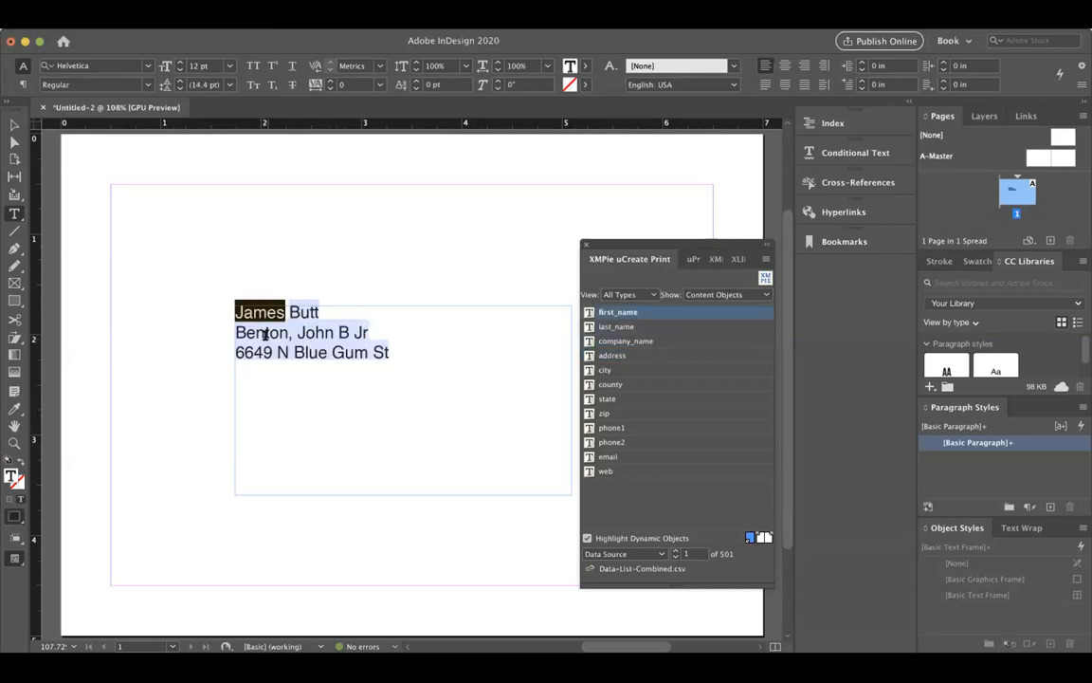
{"action": "left_click", "coordinate": [384, 353]}
{"action": "left_click", "coordinate": [457, 360]}
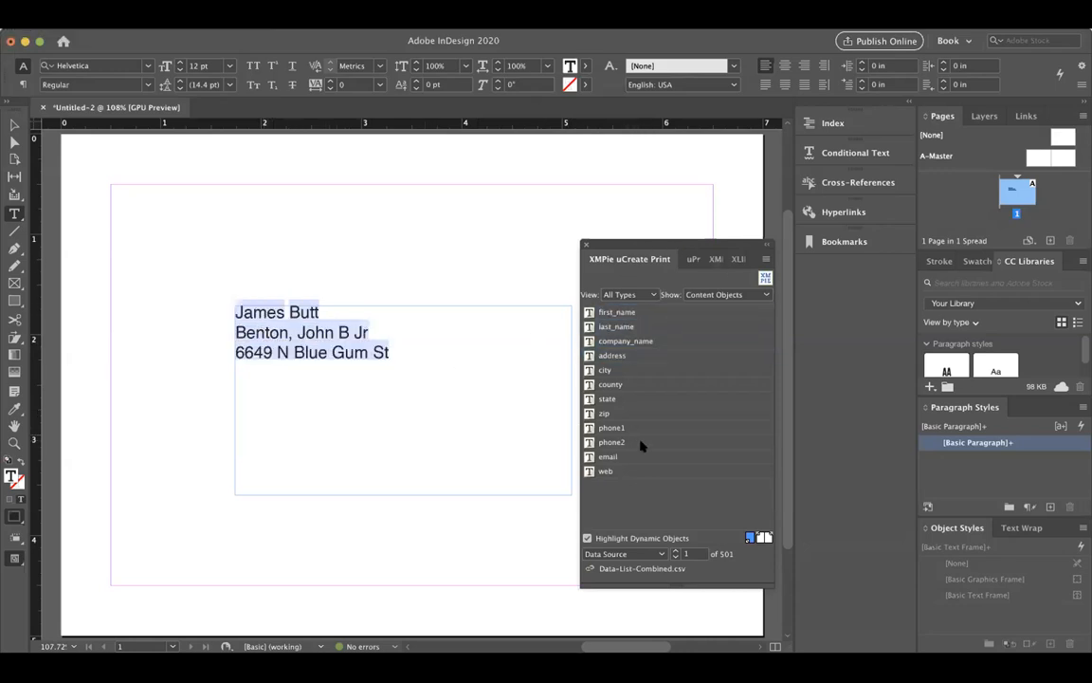
Preview the frame with data source records 501, 1 and 2
{"action": "left_click", "coordinate": [675, 555]}
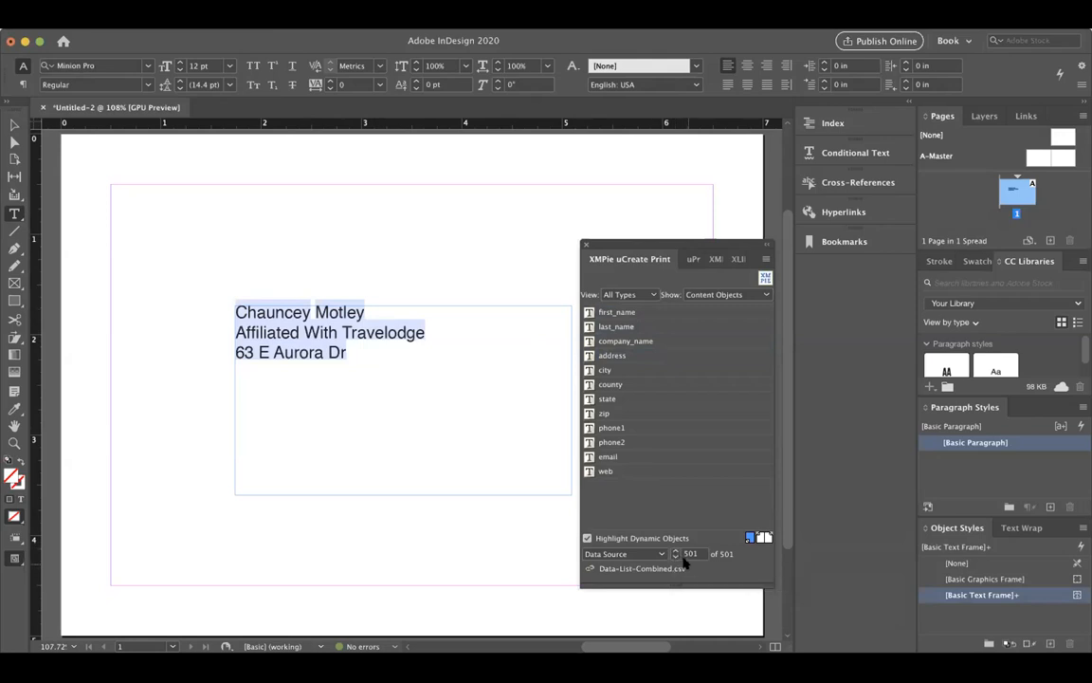
{"action": "left_click", "coordinate": [675, 553]}
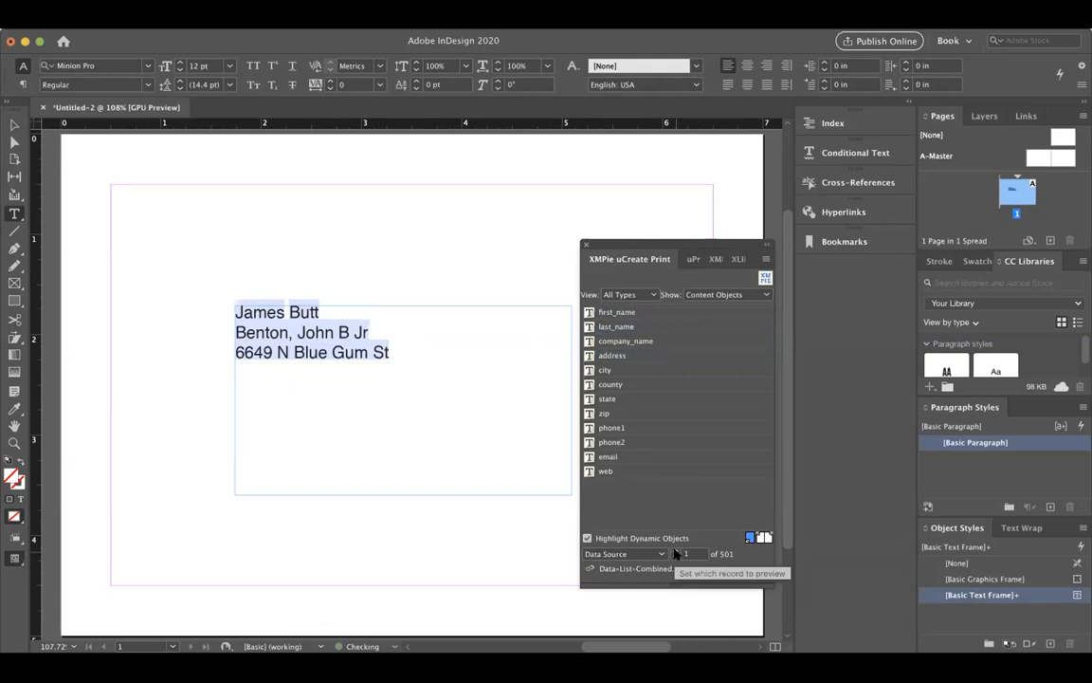
{"action": "left_click", "coordinate": [675, 552]}
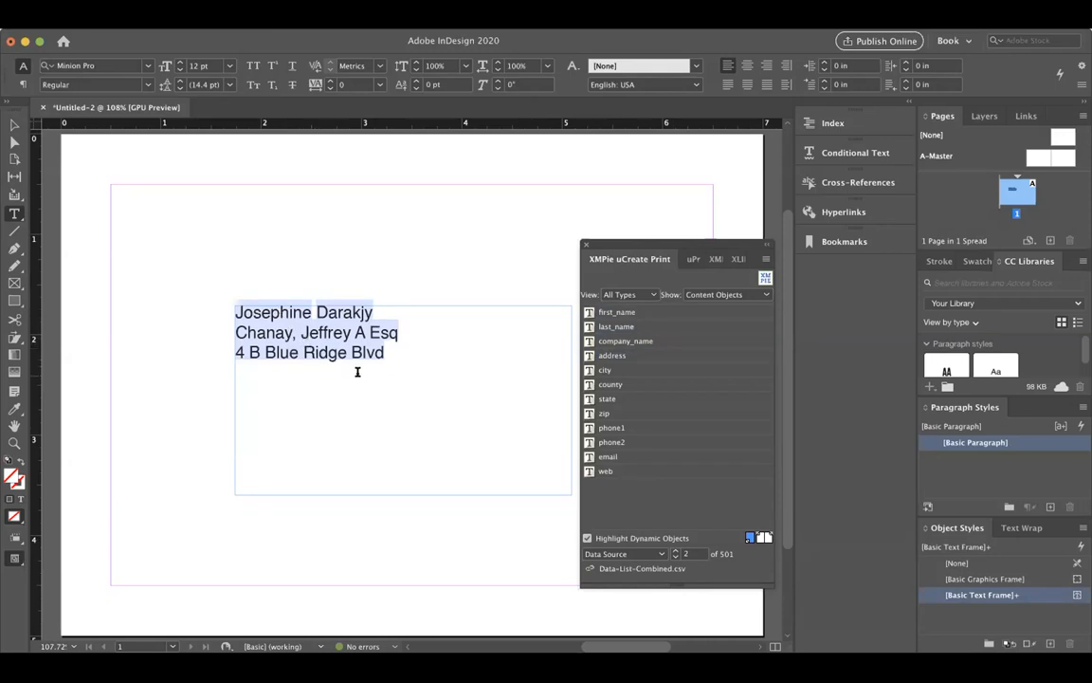
Examine the rows of the Data-List-Combined file in its Finder preview and return to the InDesign document
{"action": "scroll", "coordinate": [357, 371], "scroll_direction": "right", "scroll_amount": 2}
{"action": "scroll", "coordinate": [358, 372], "scroll_direction": "up", "scroll_amount": 1}
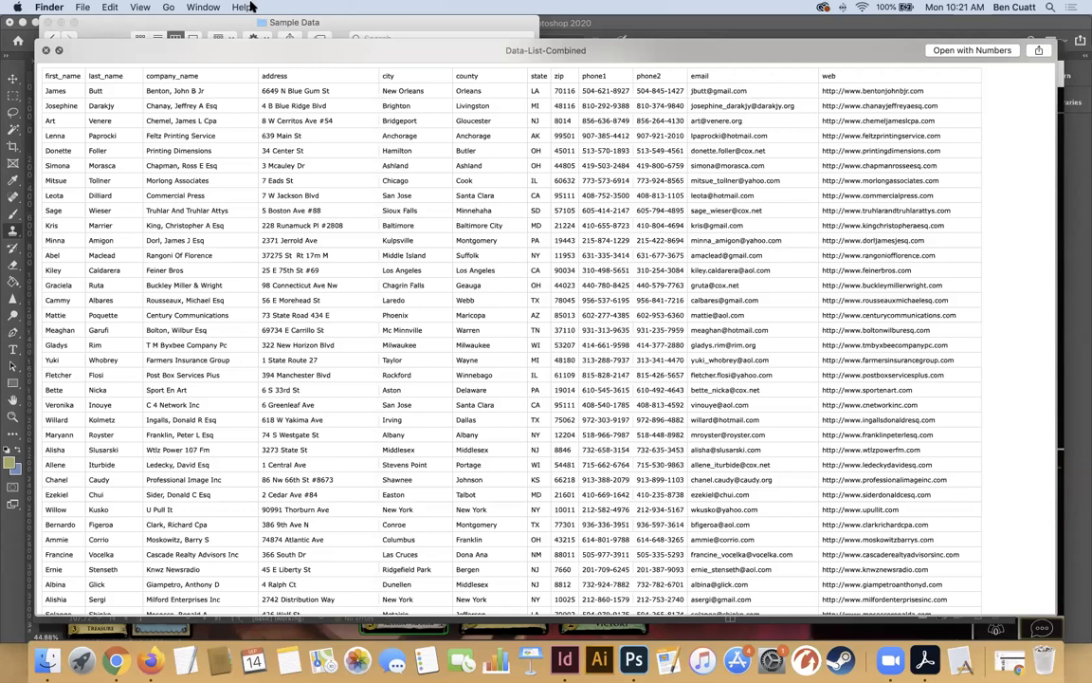
{"action": "left_click_drag", "start_coordinate": [48, 109], "coordinate": [67, 106]}
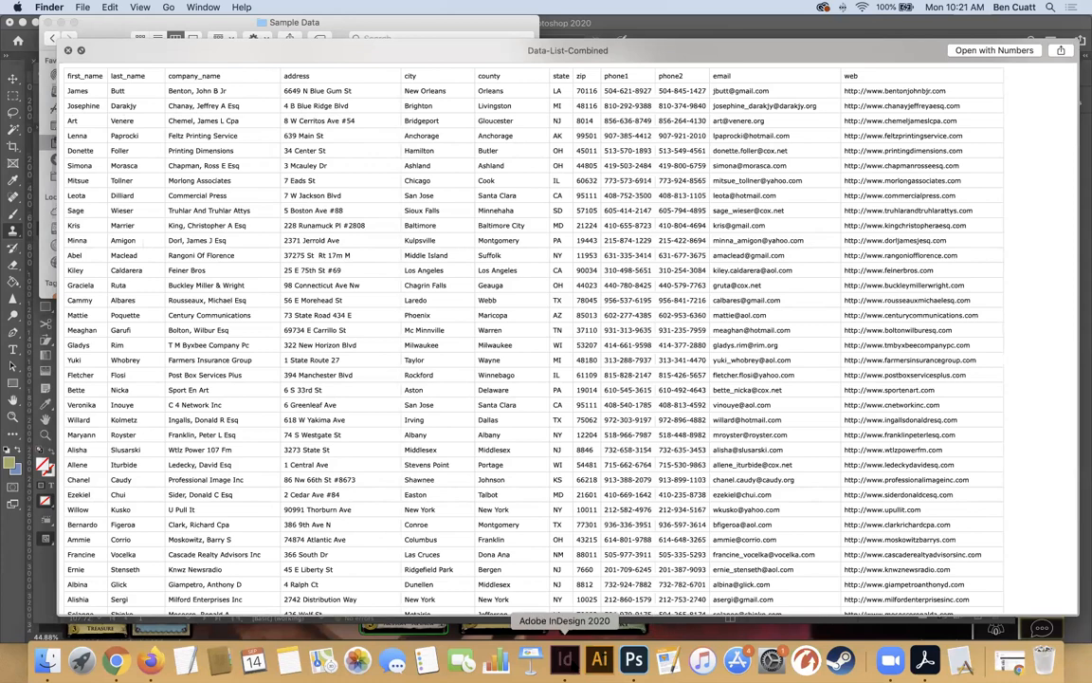
{"action": "left_click", "coordinate": [565, 659]}
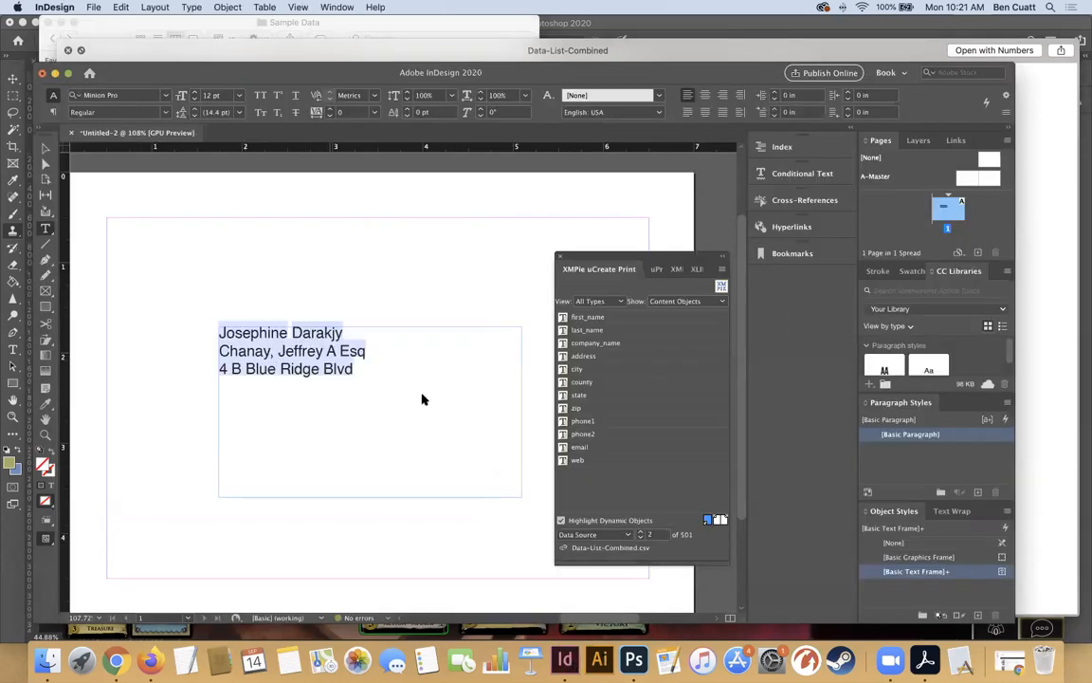
Advance the data source preview one record at a time to record 25 to watch the frame's text change
{"action": "left_click", "coordinate": [640, 531]}
{"action": "left_click", "coordinate": [641, 531]}
{"action": "left_click", "coordinate": [642, 533]}
{"action": "left_click", "coordinate": [642, 533]}
{"action": "left_click", "coordinate": [642, 534]}
{"action": "left_click", "coordinate": [642, 533]}
{"action": "left_click", "coordinate": [642, 534]}
{"action": "left_click", "coordinate": [641, 534]}
{"action": "left_click", "coordinate": [642, 533]}
{"action": "left_click", "coordinate": [642, 533]}
{"action": "left_click", "coordinate": [641, 533]}
{"action": "left_click", "coordinate": [640, 533]}
{"action": "left_click", "coordinate": [641, 534]}
{"action": "left_click", "coordinate": [641, 533]}
{"action": "left_click", "coordinate": [640, 534]}
{"action": "left_click", "coordinate": [641, 534]}
{"action": "left_click", "coordinate": [641, 534]}
{"action": "left_click", "coordinate": [641, 534]}
{"action": "left_click", "coordinate": [640, 534]}
{"action": "left_click", "coordinate": [641, 534]}
{"action": "left_click", "coordinate": [641, 533]}
{"action": "left_click", "coordinate": [641, 534]}
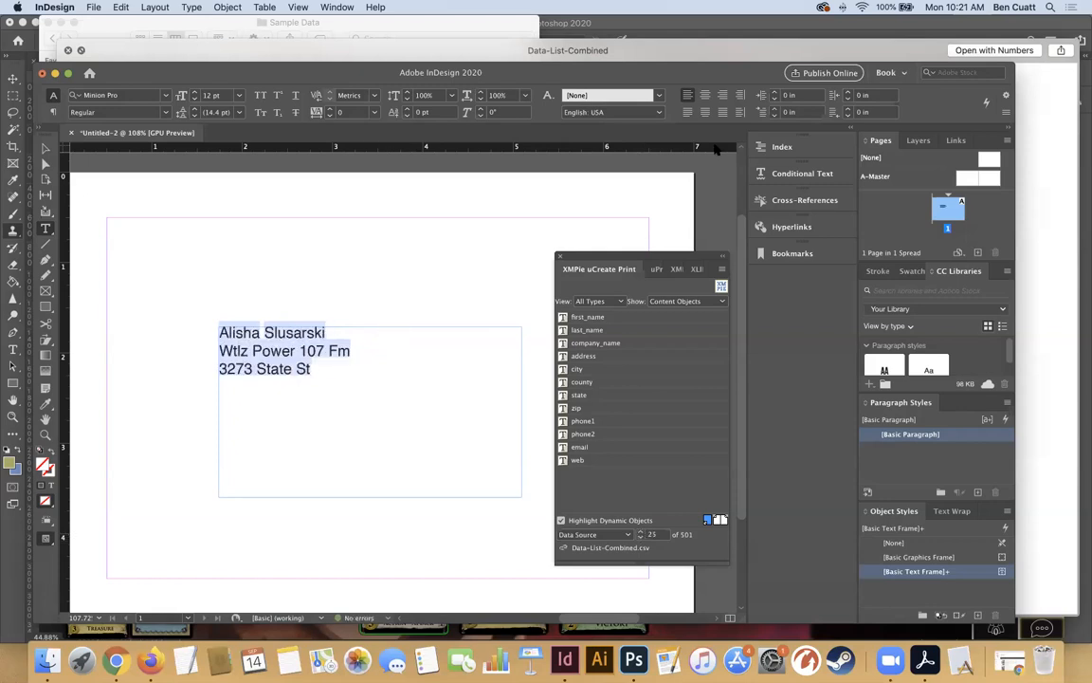